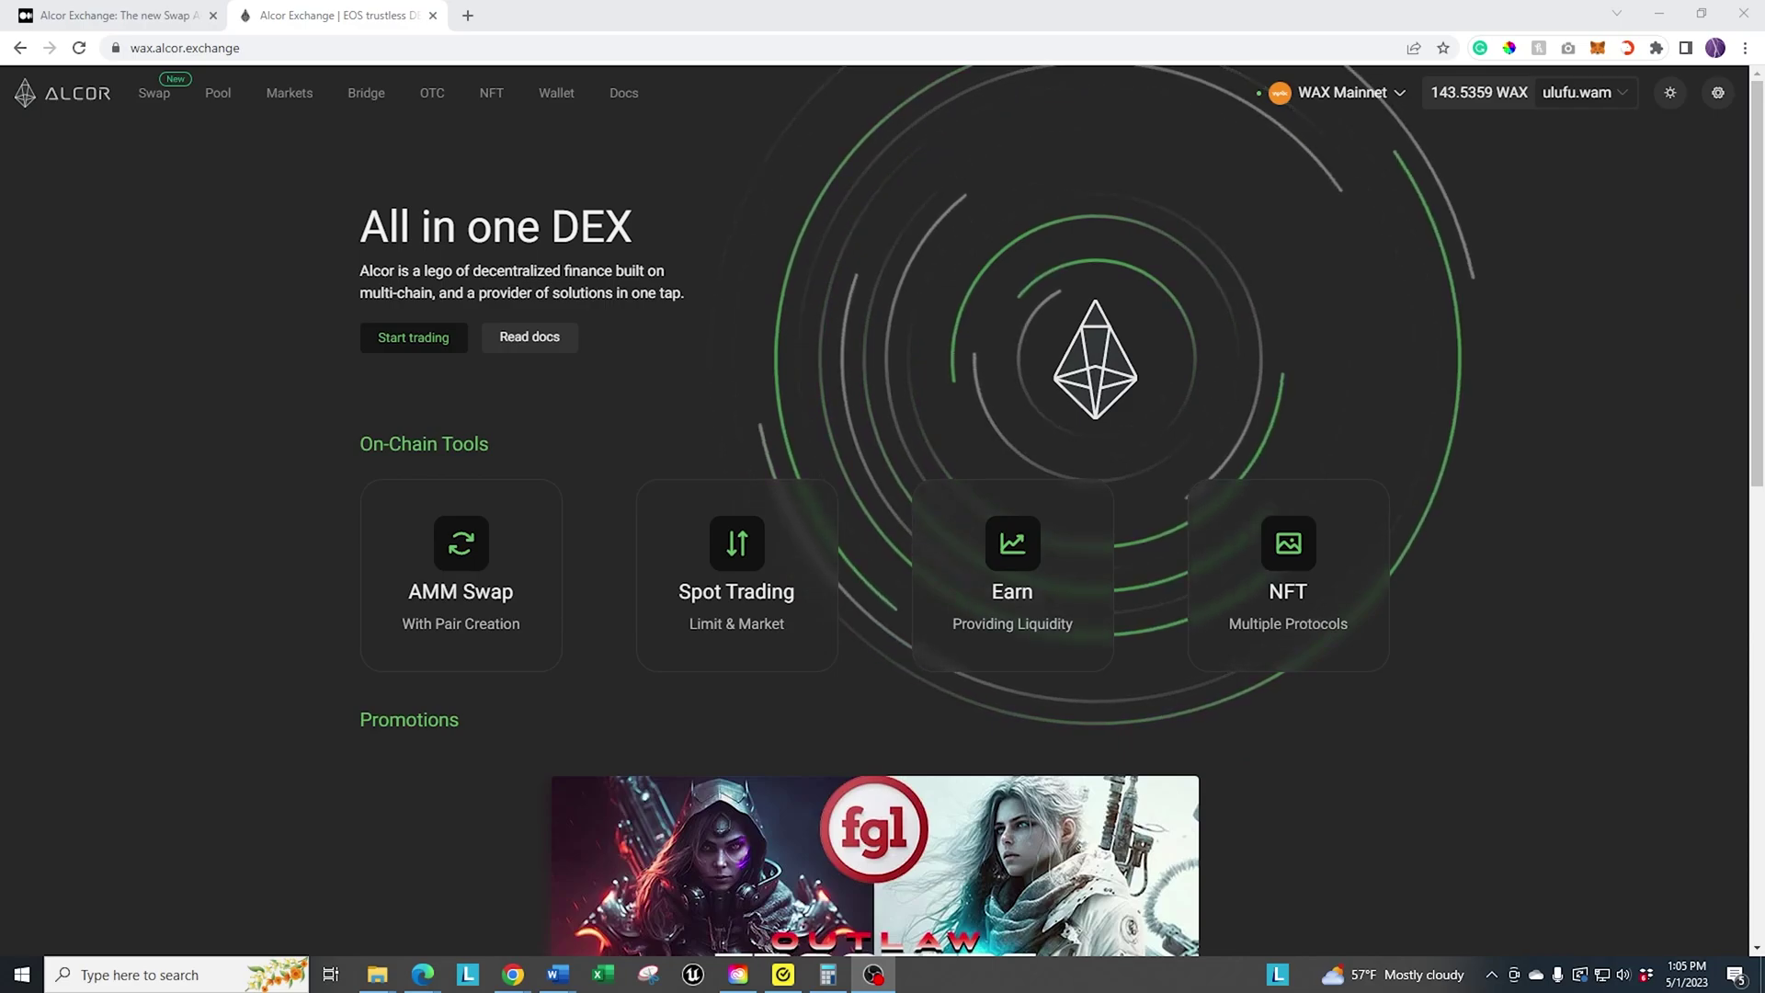
Step: Open the network list and close it again, staying on WAX Mainnet
left_click(1407, 106)
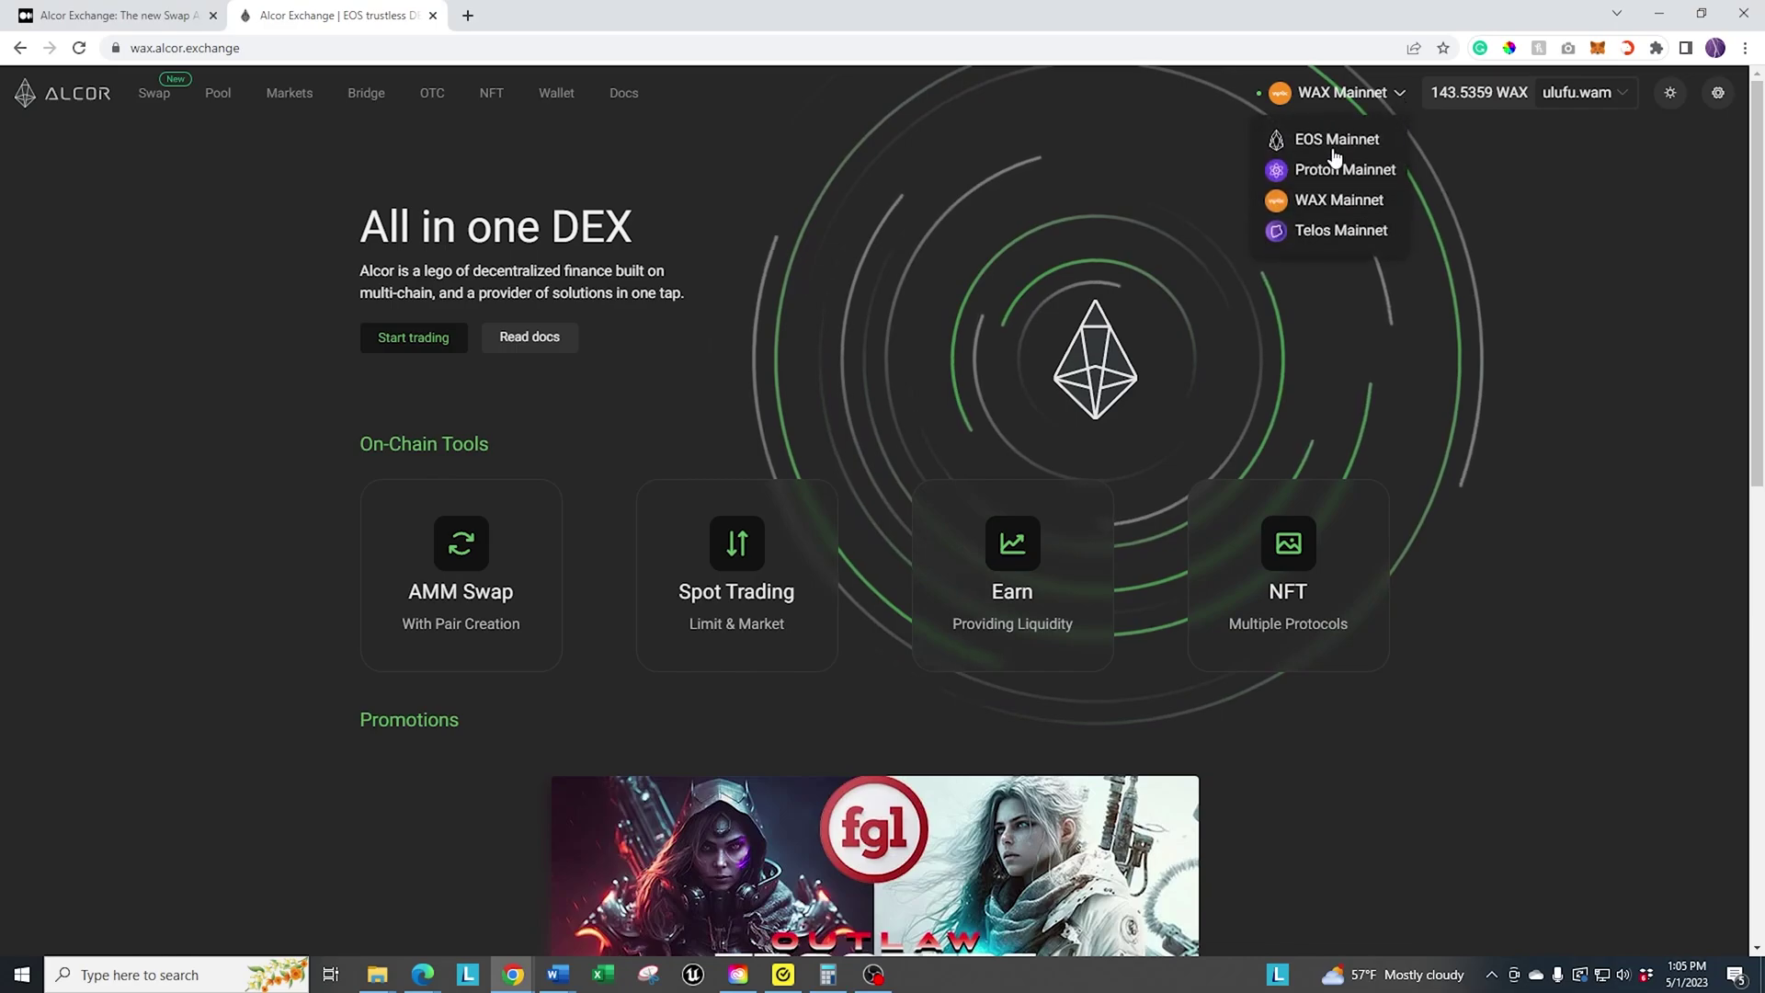
left_click(1370, 94)
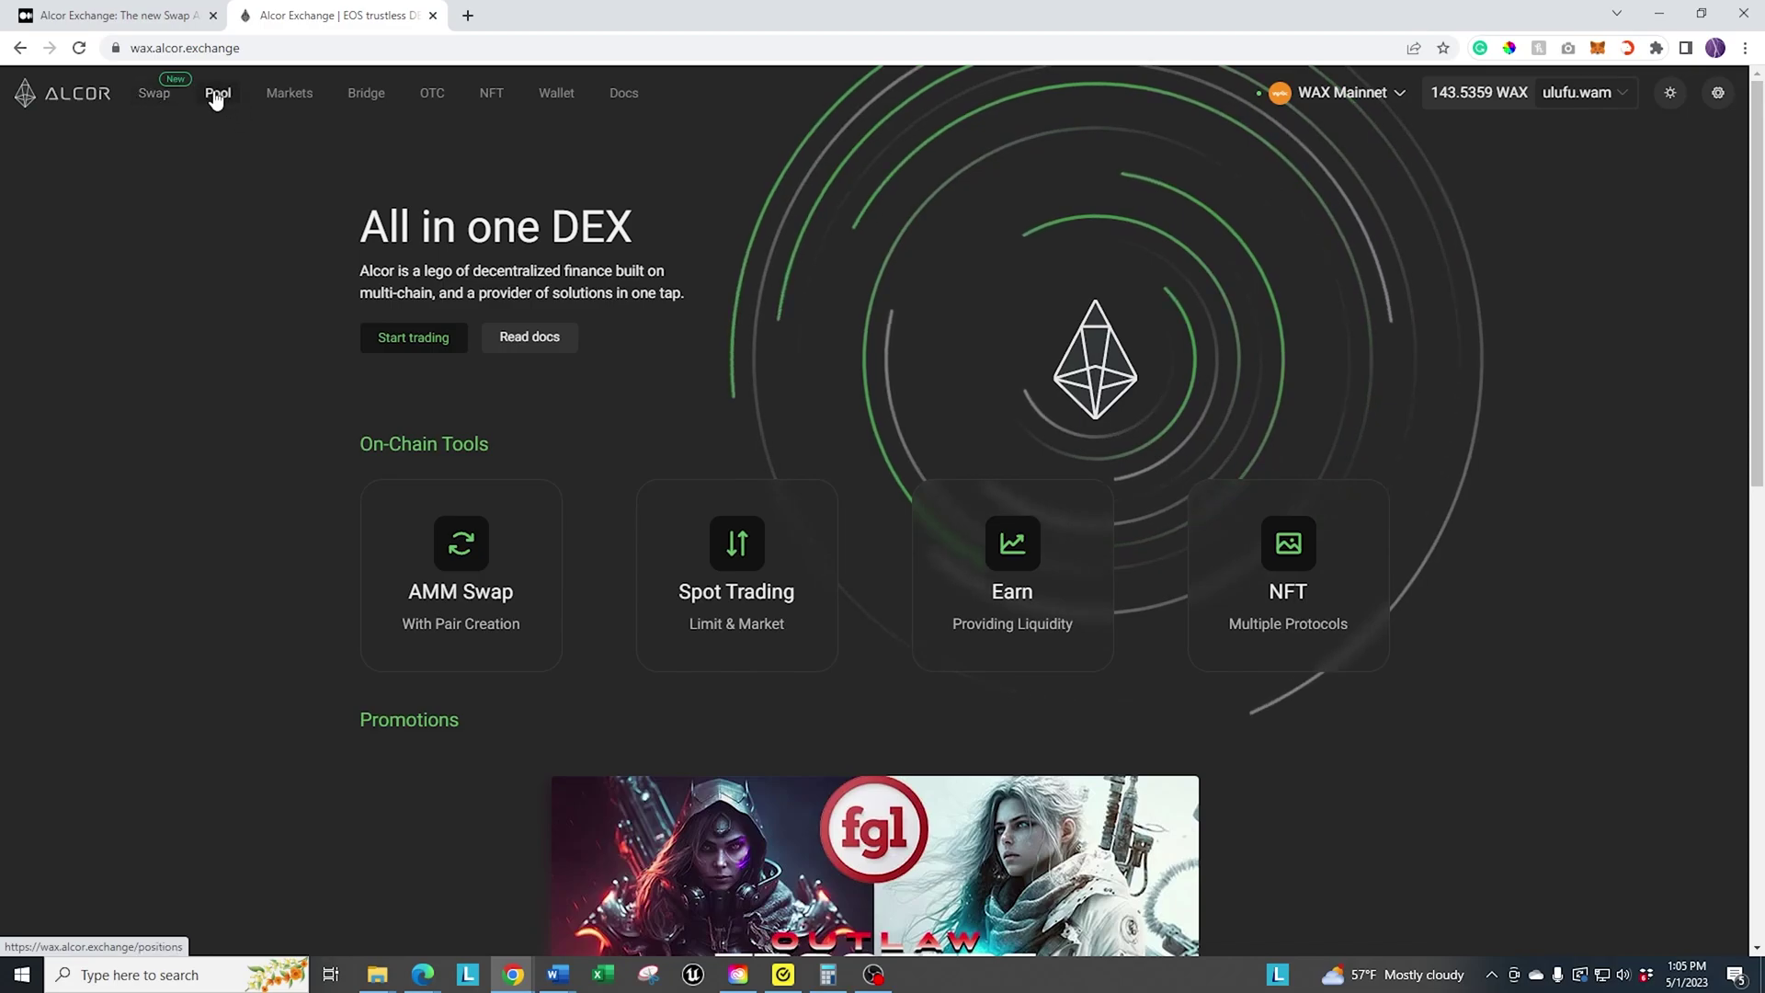
Step: Set the swap form to sell WAX for FGL, with the price chart shown beside it
left_click(164, 98)
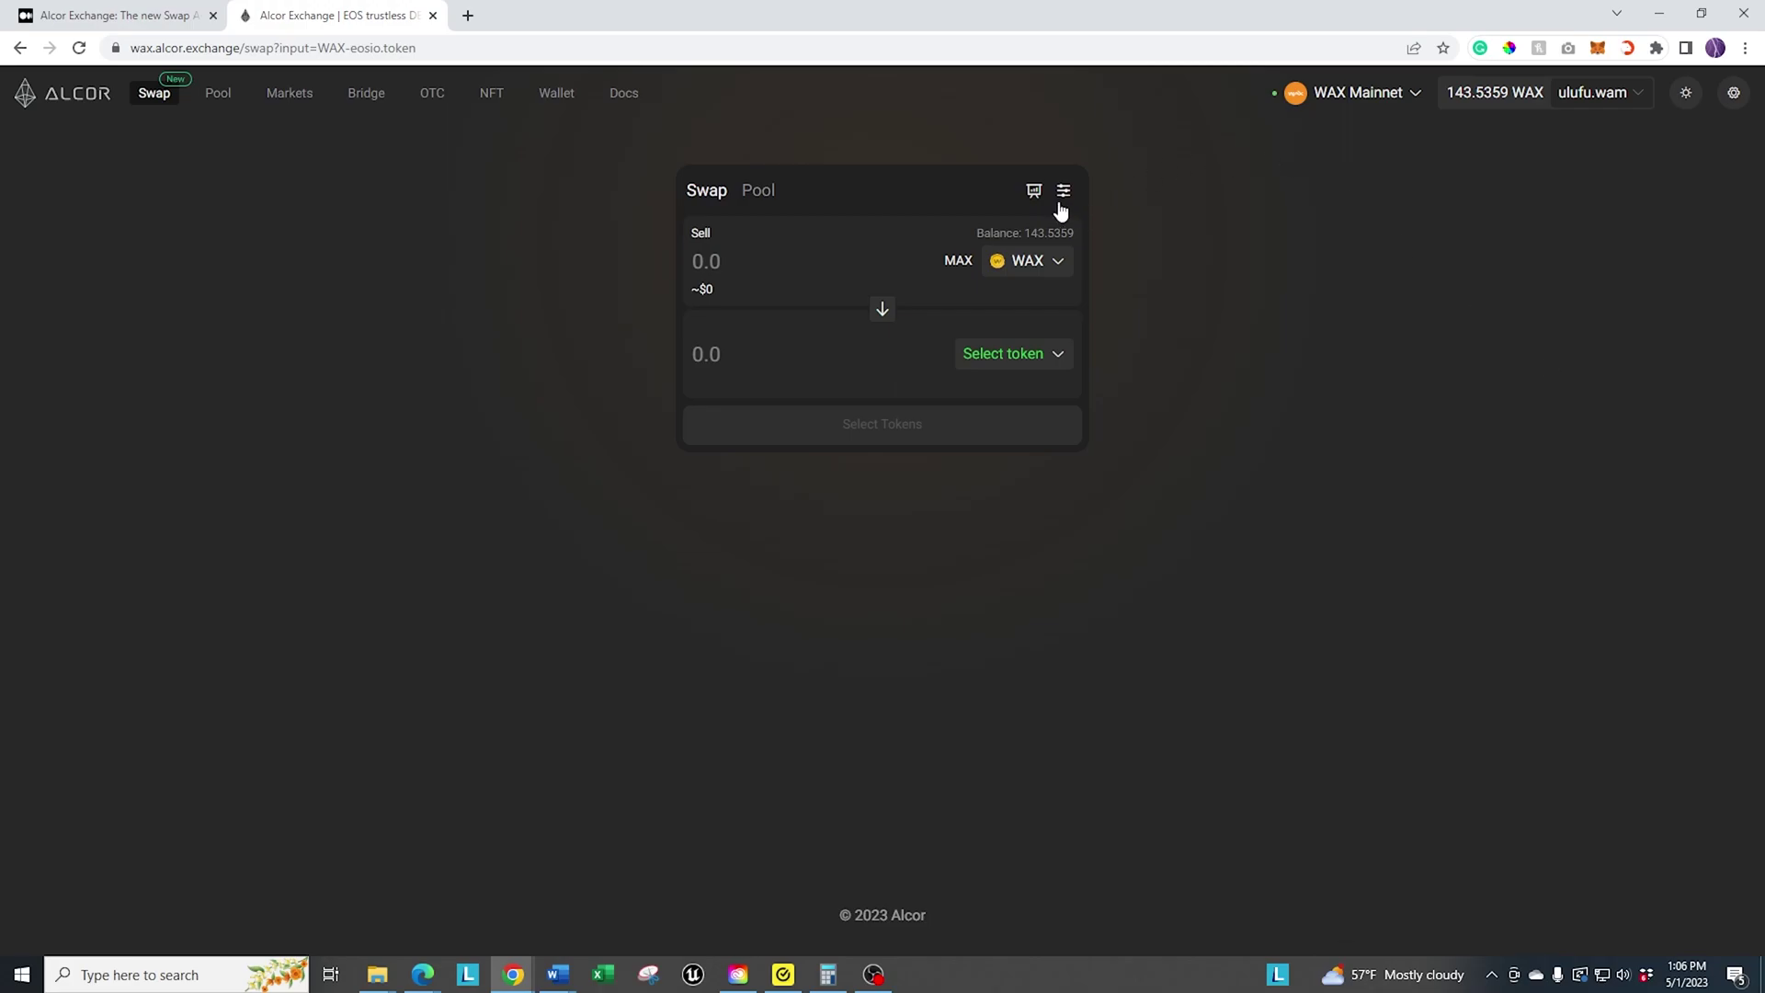
left_click(1034, 193)
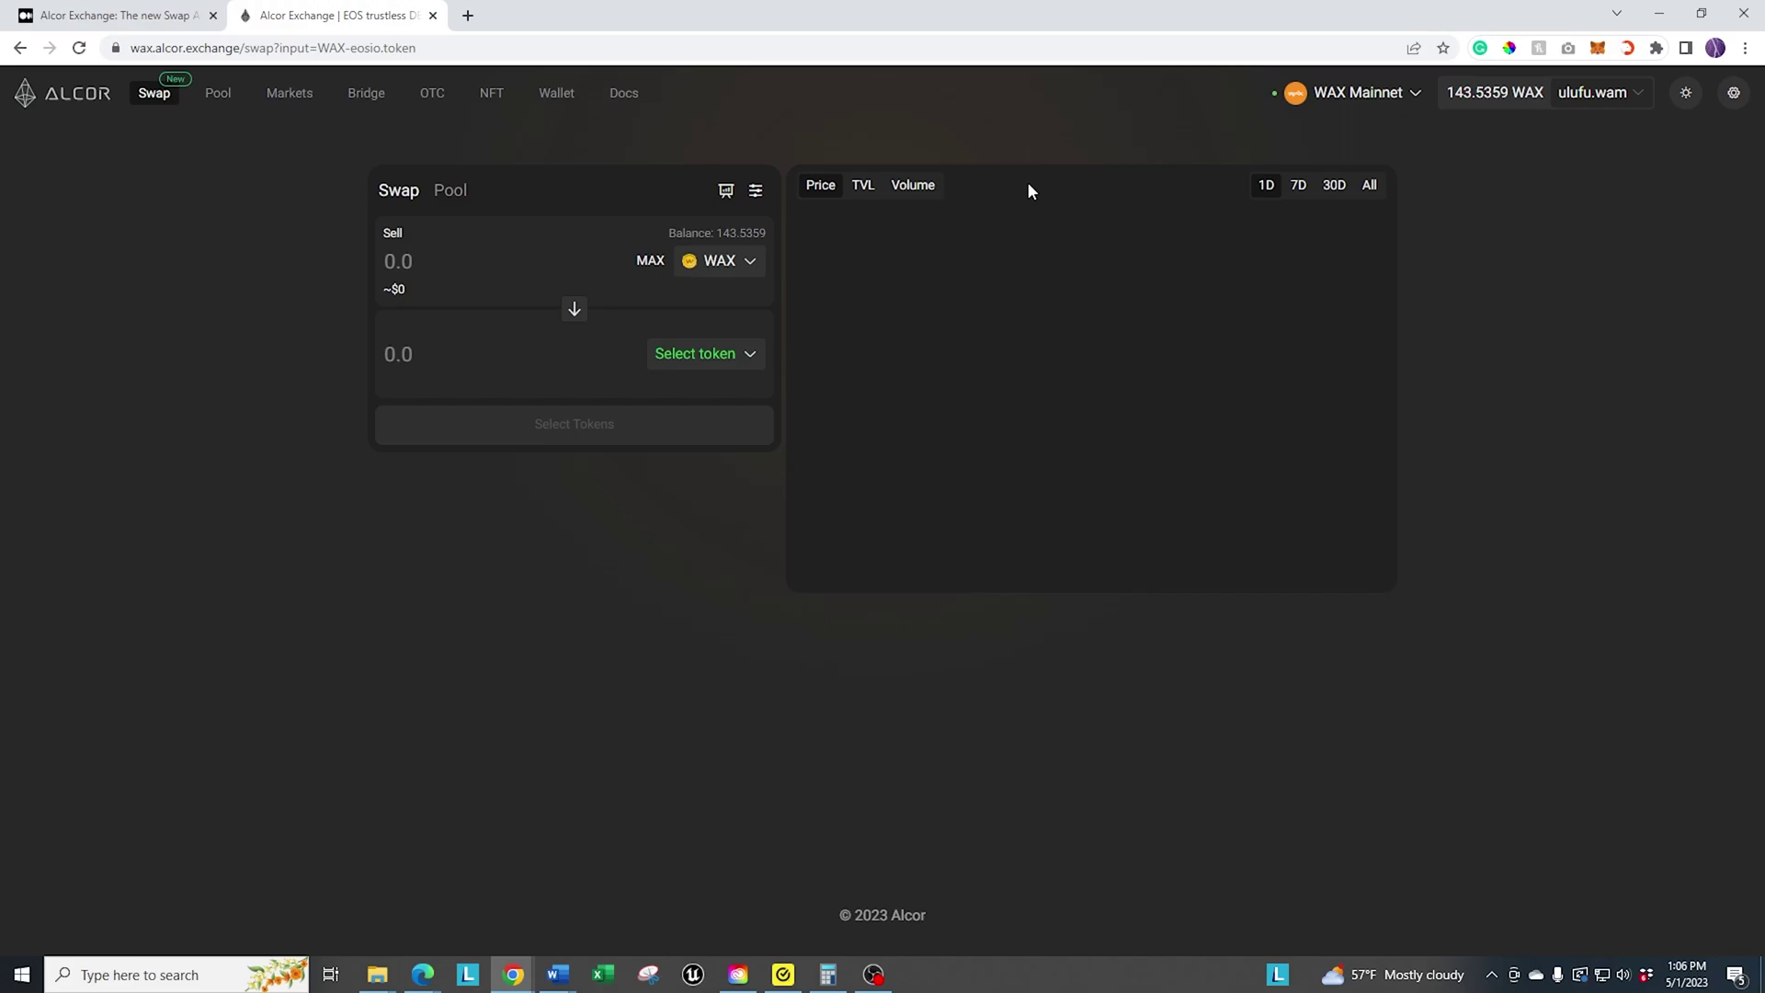
left_click(699, 357)
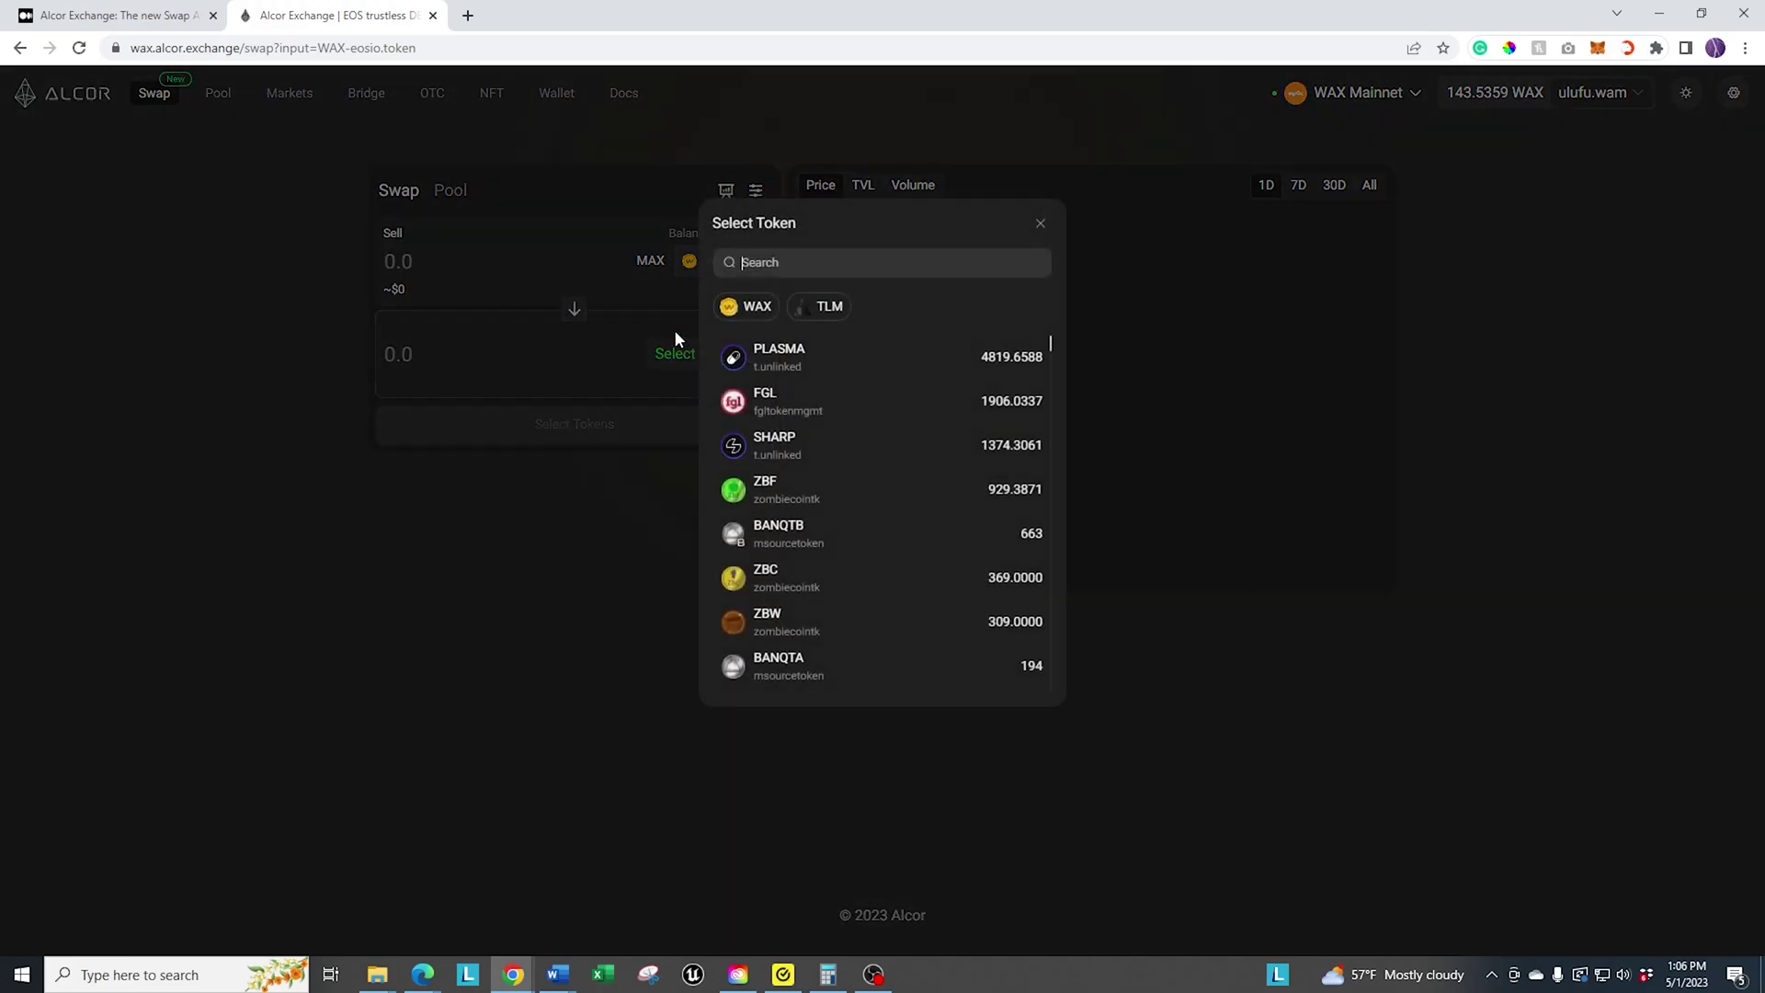
left_click(758, 403)
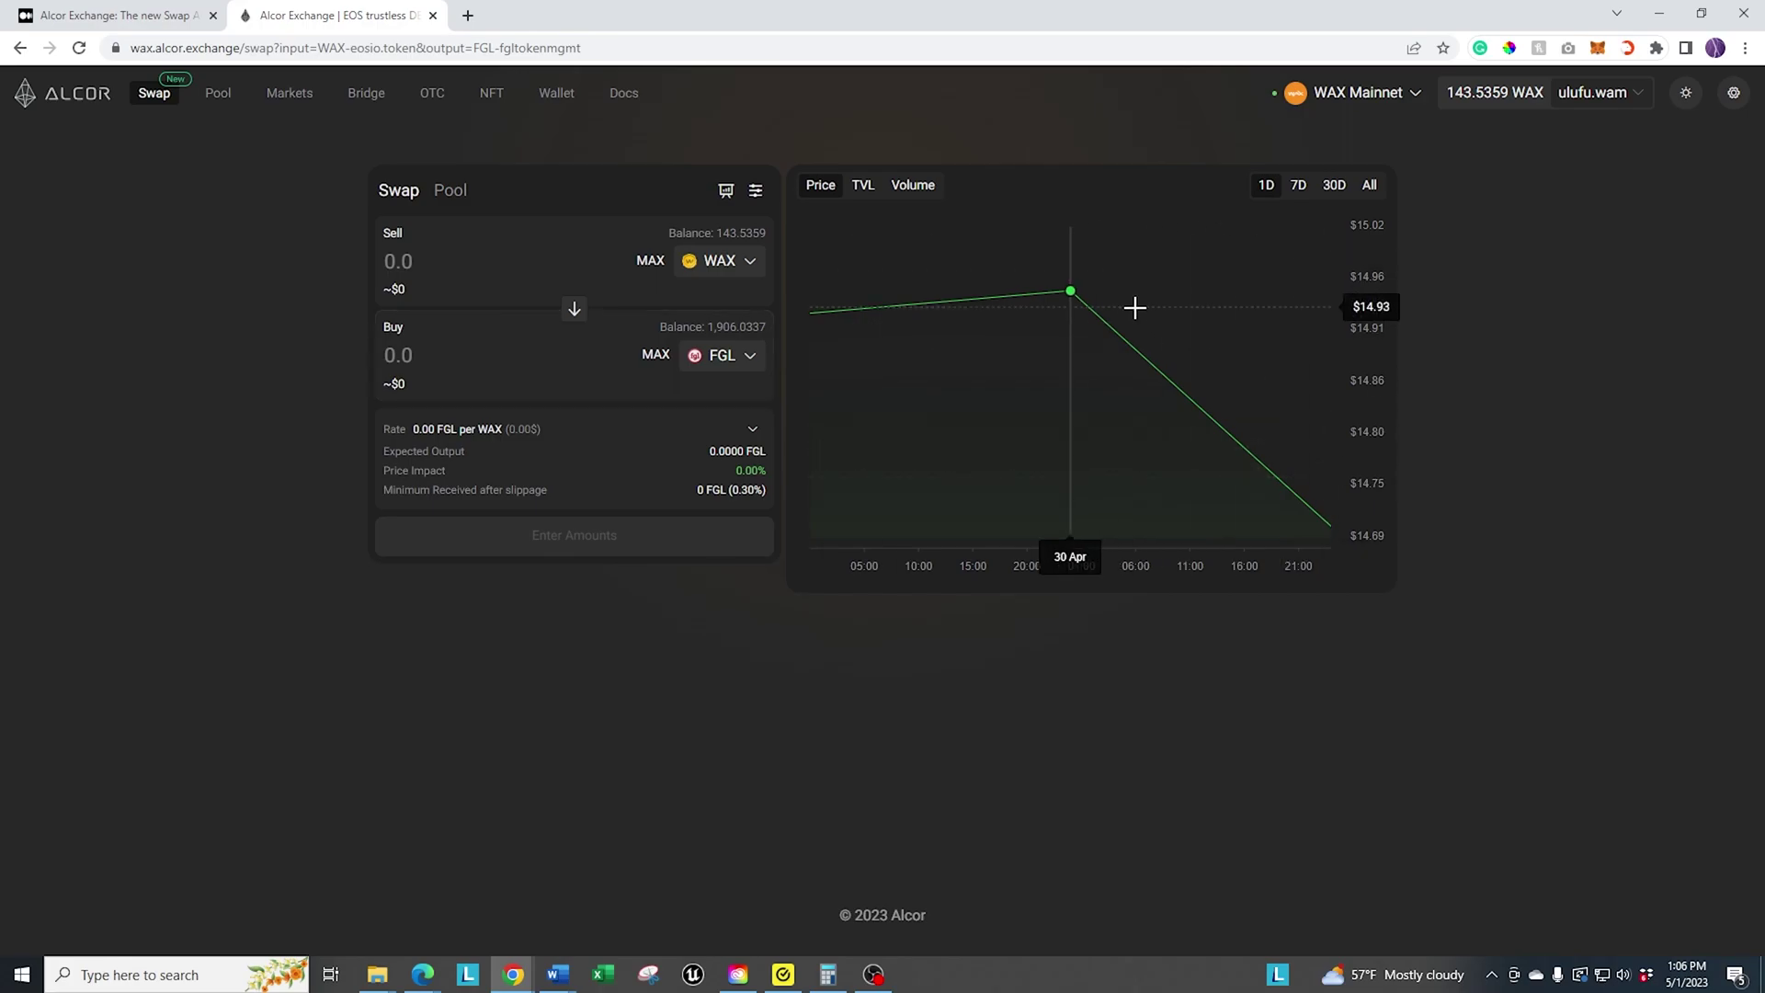
Step: Switch FGL's price chart to 7 days, then 30 days, and go to My Positions
left_click(1321, 193)
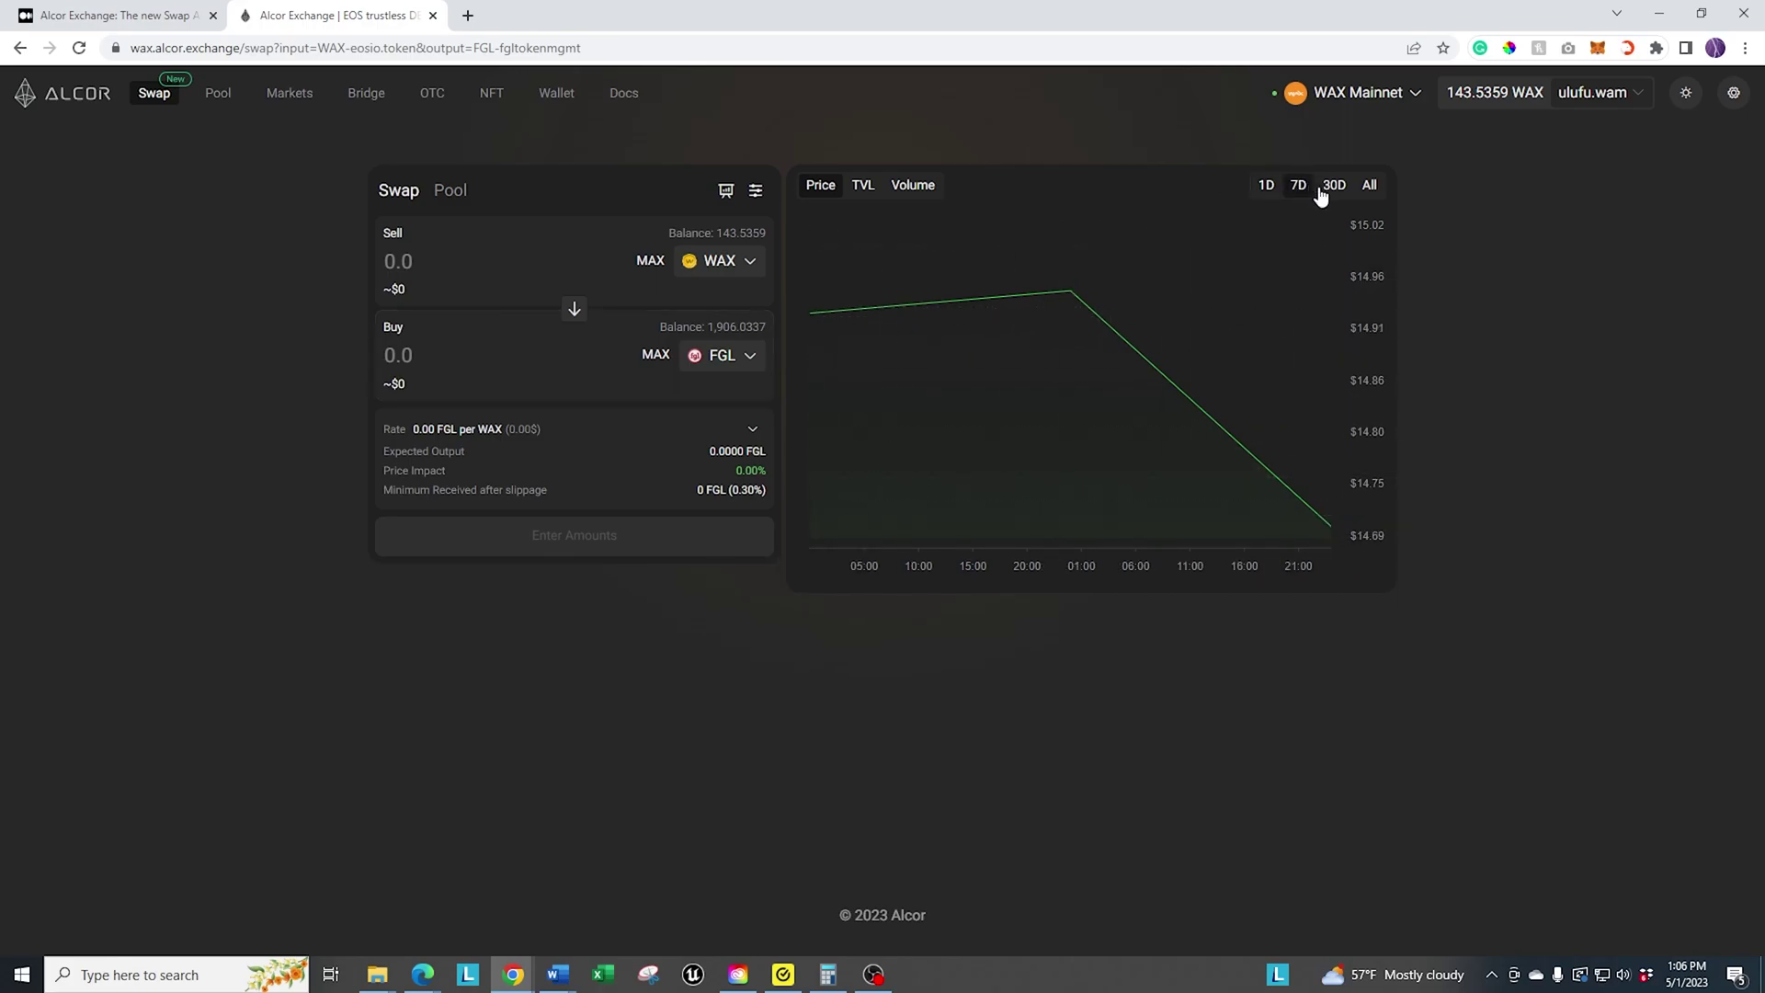
left_click(1332, 188)
left_click(458, 193)
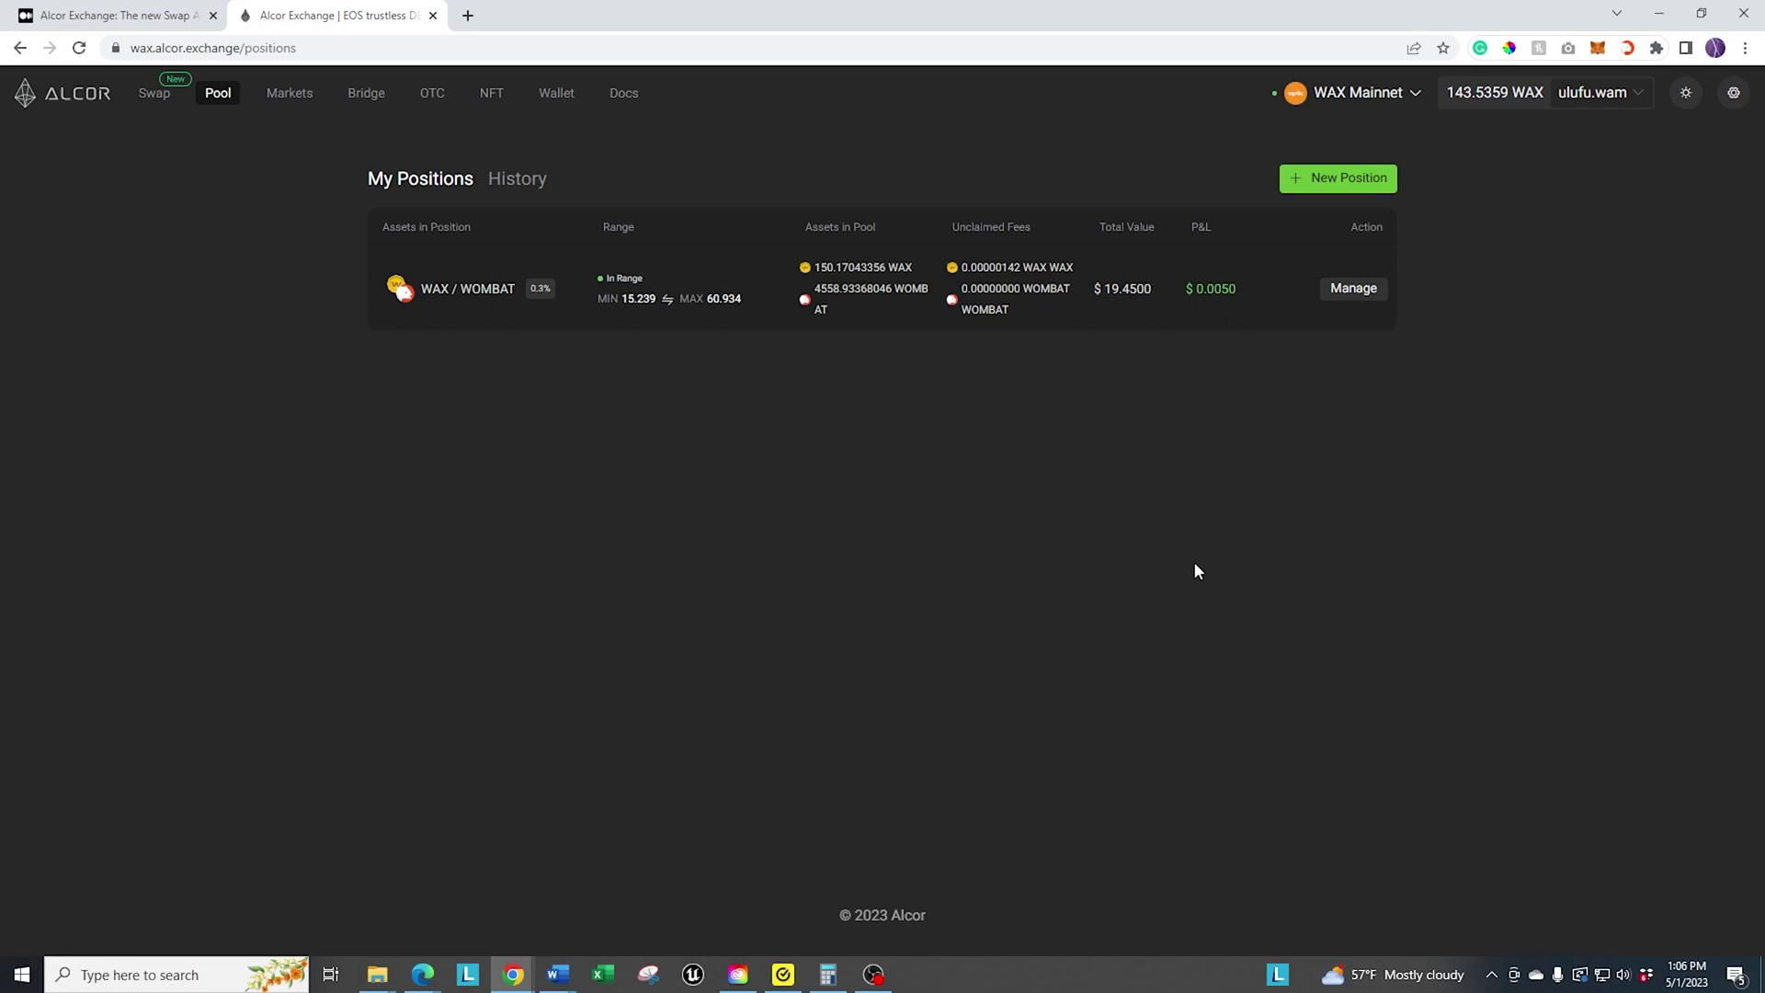
Step: Switch to Swap and back to My Positions, which shows the WAX / WOMBAT position worth $19.45
left_click(161, 95)
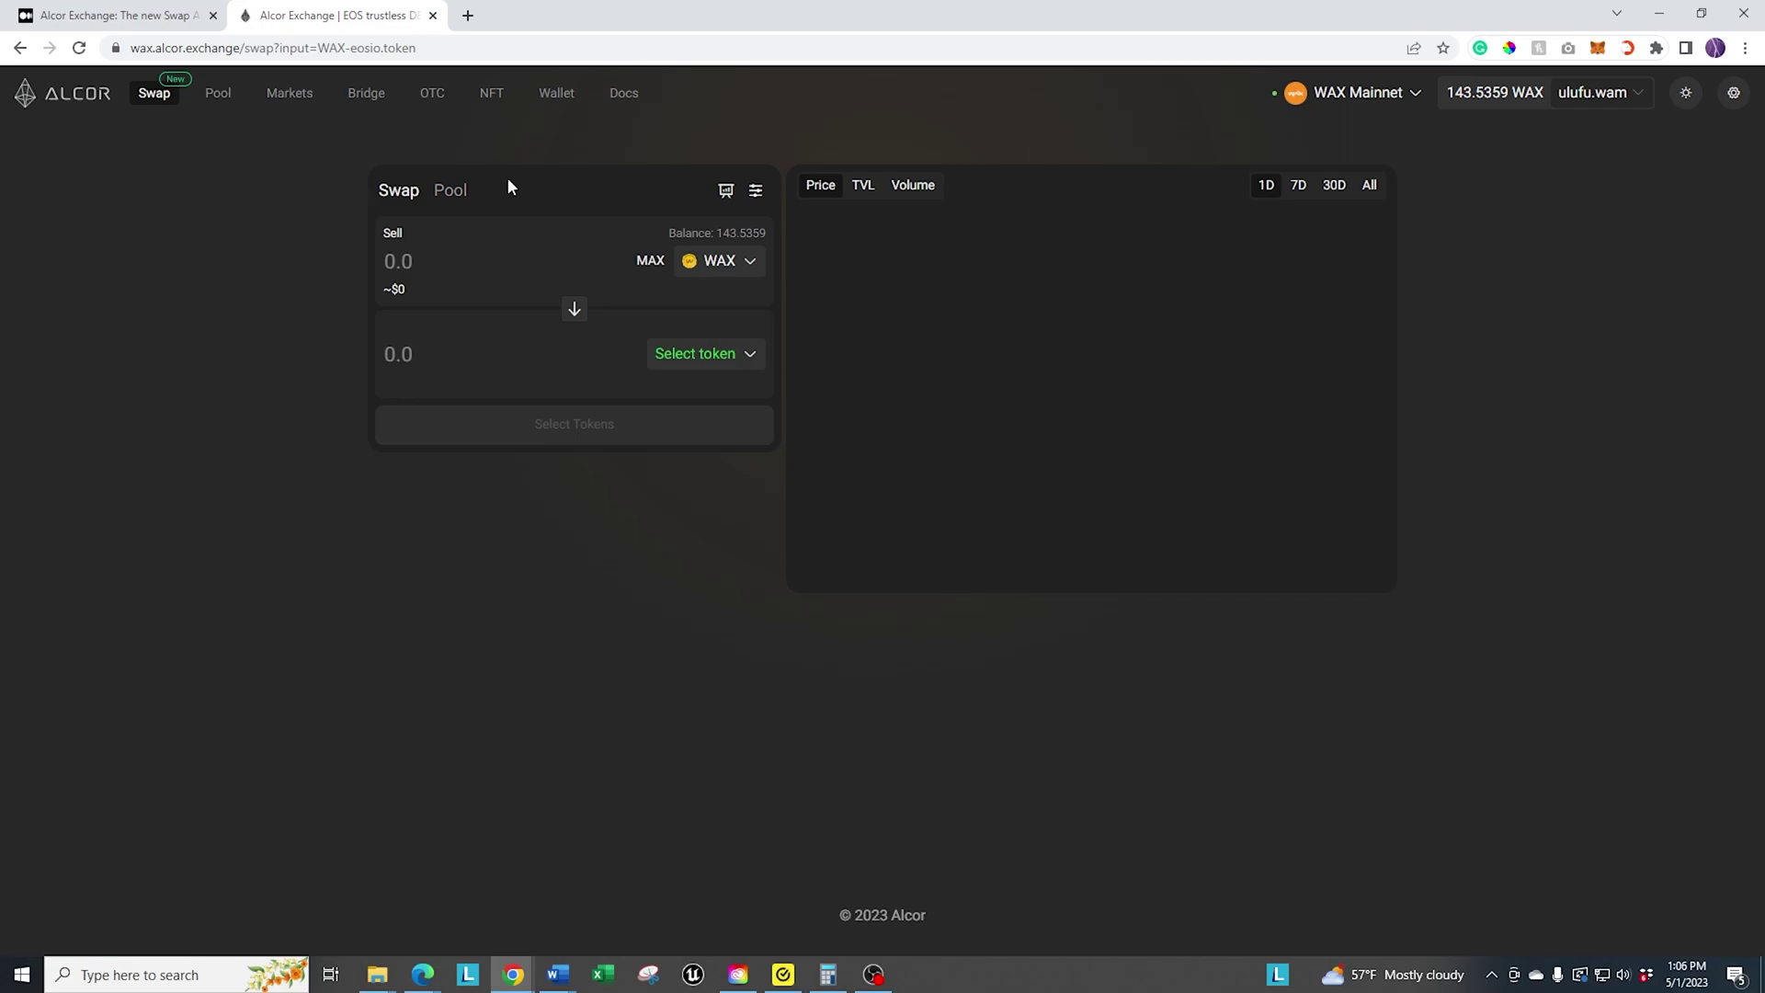
left_click(451, 192)
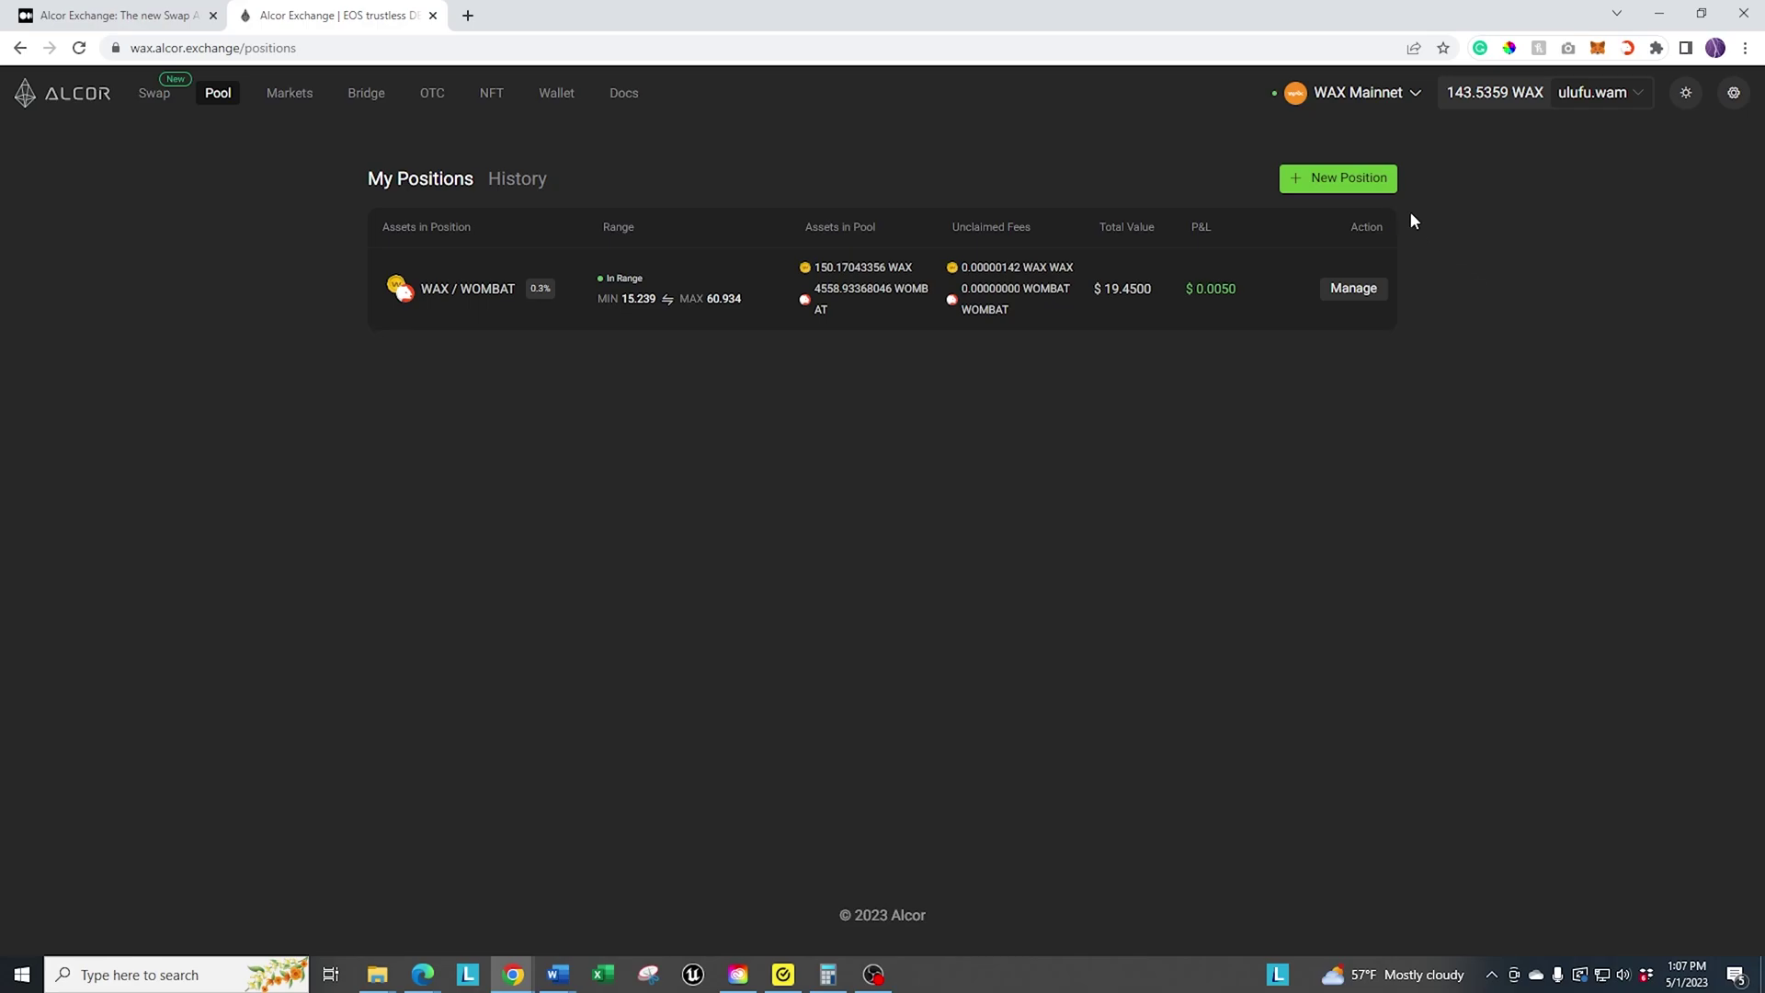
Step: Start a new liquidity position for the WAX / FGL pool at the 0.3% fee tier
left_click(1348, 187)
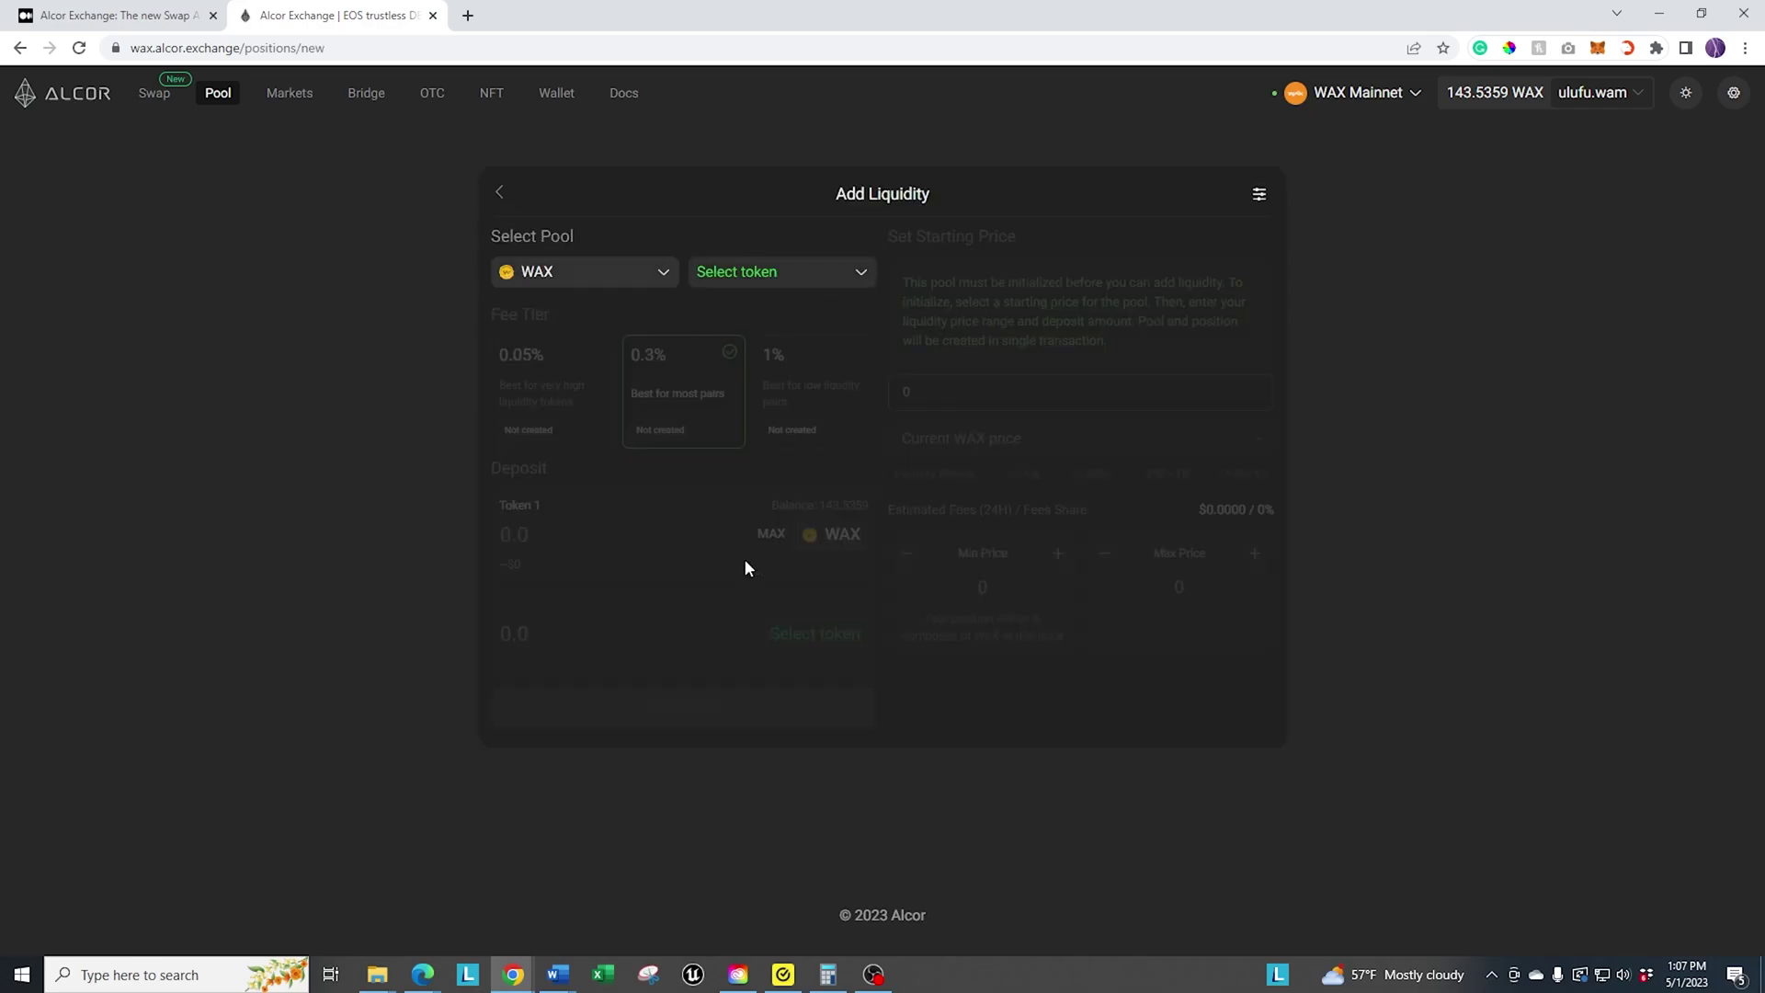
left_click(784, 273)
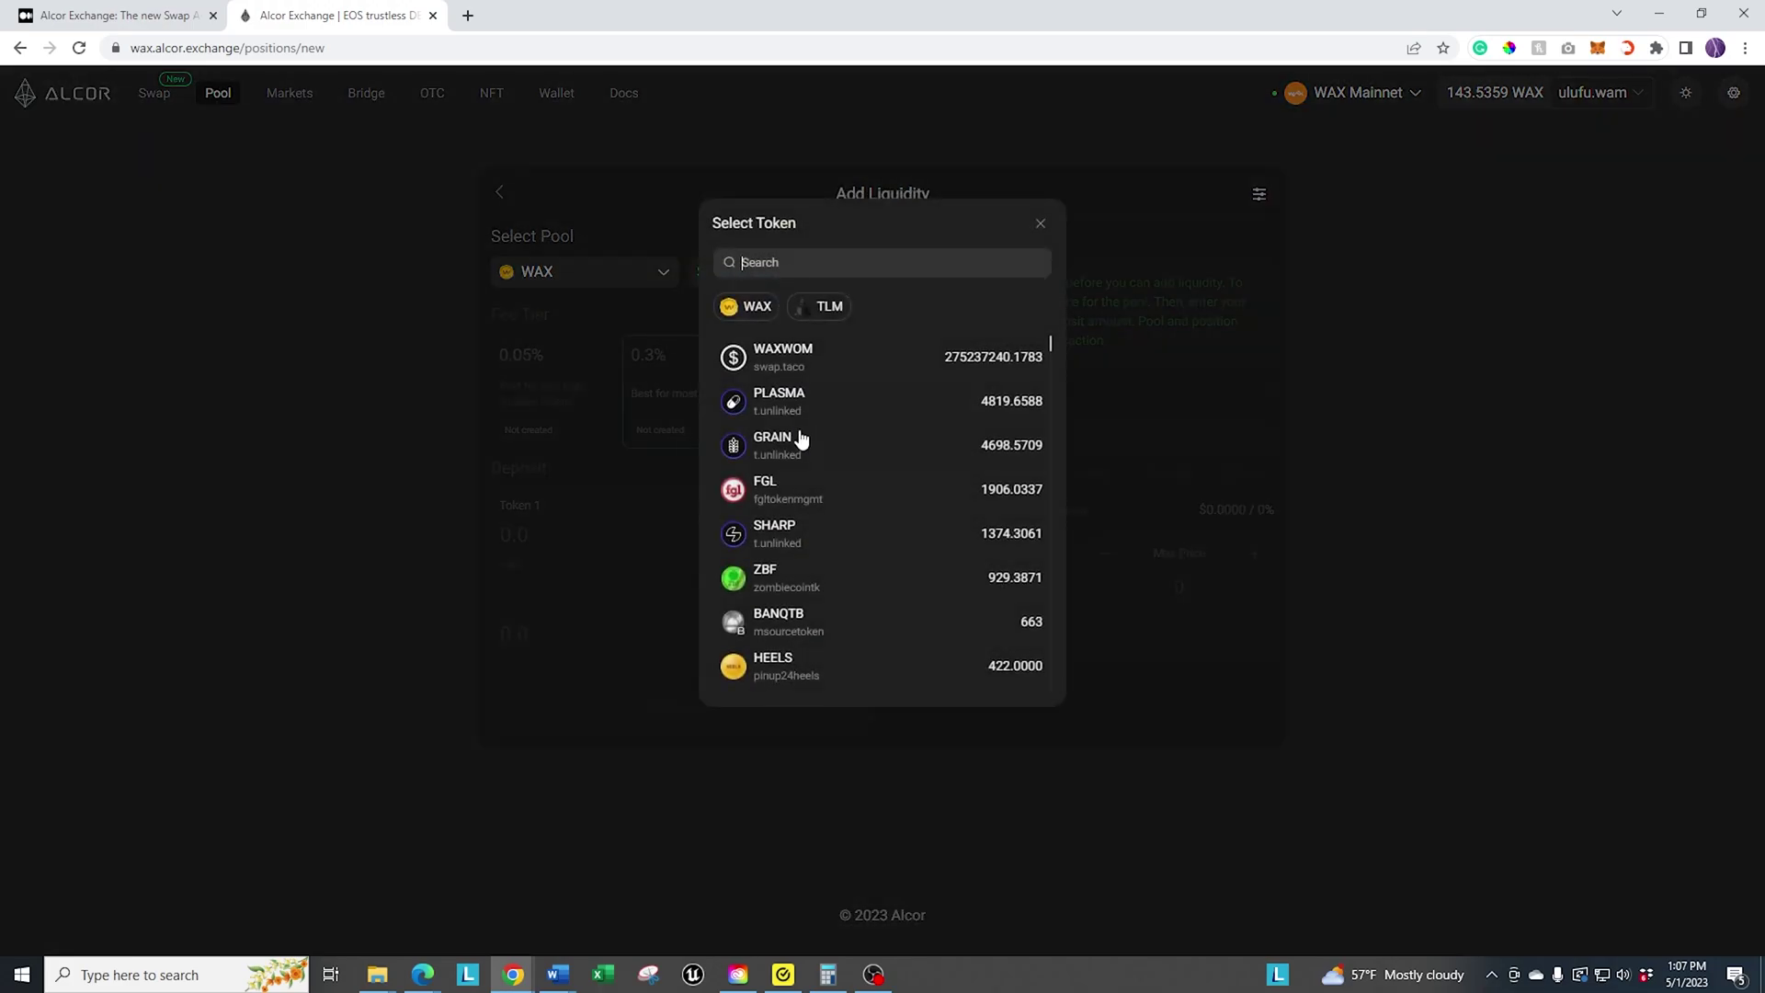
left_click(773, 488)
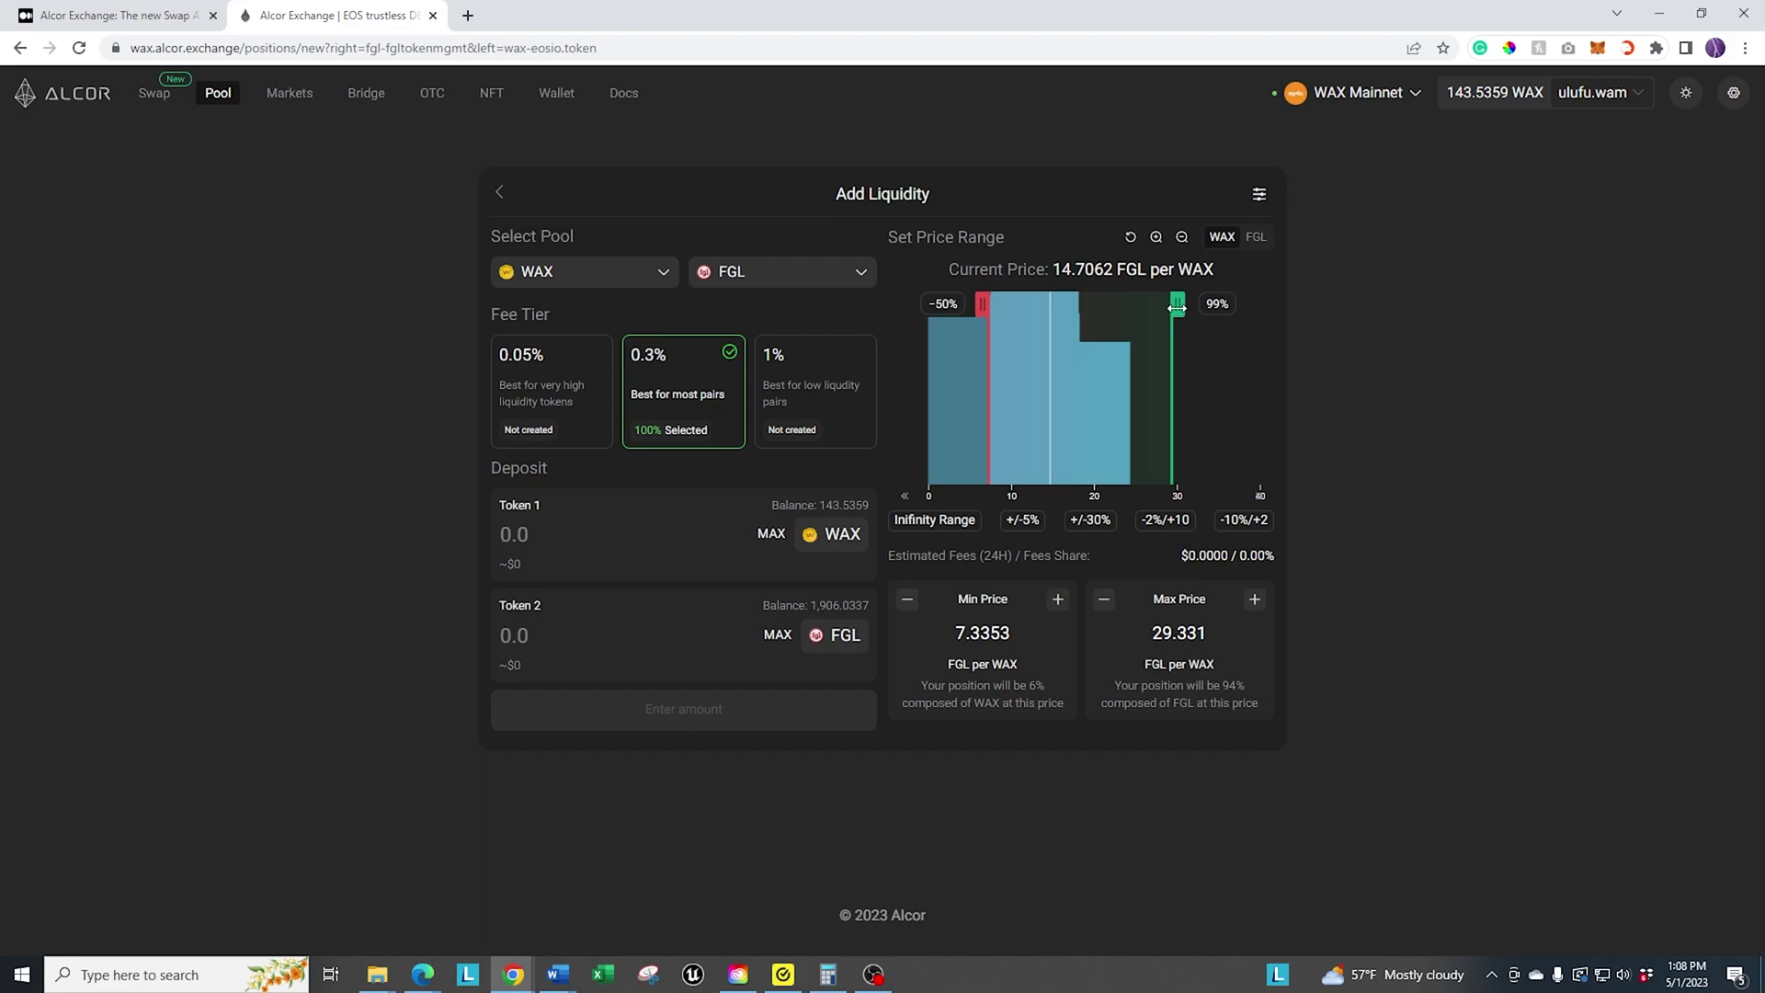
mouse_move(1177, 308)
left_mouse_down()
mouse_move(1204, 308)
mouse_move(1172, 313)
left_mouse_up()
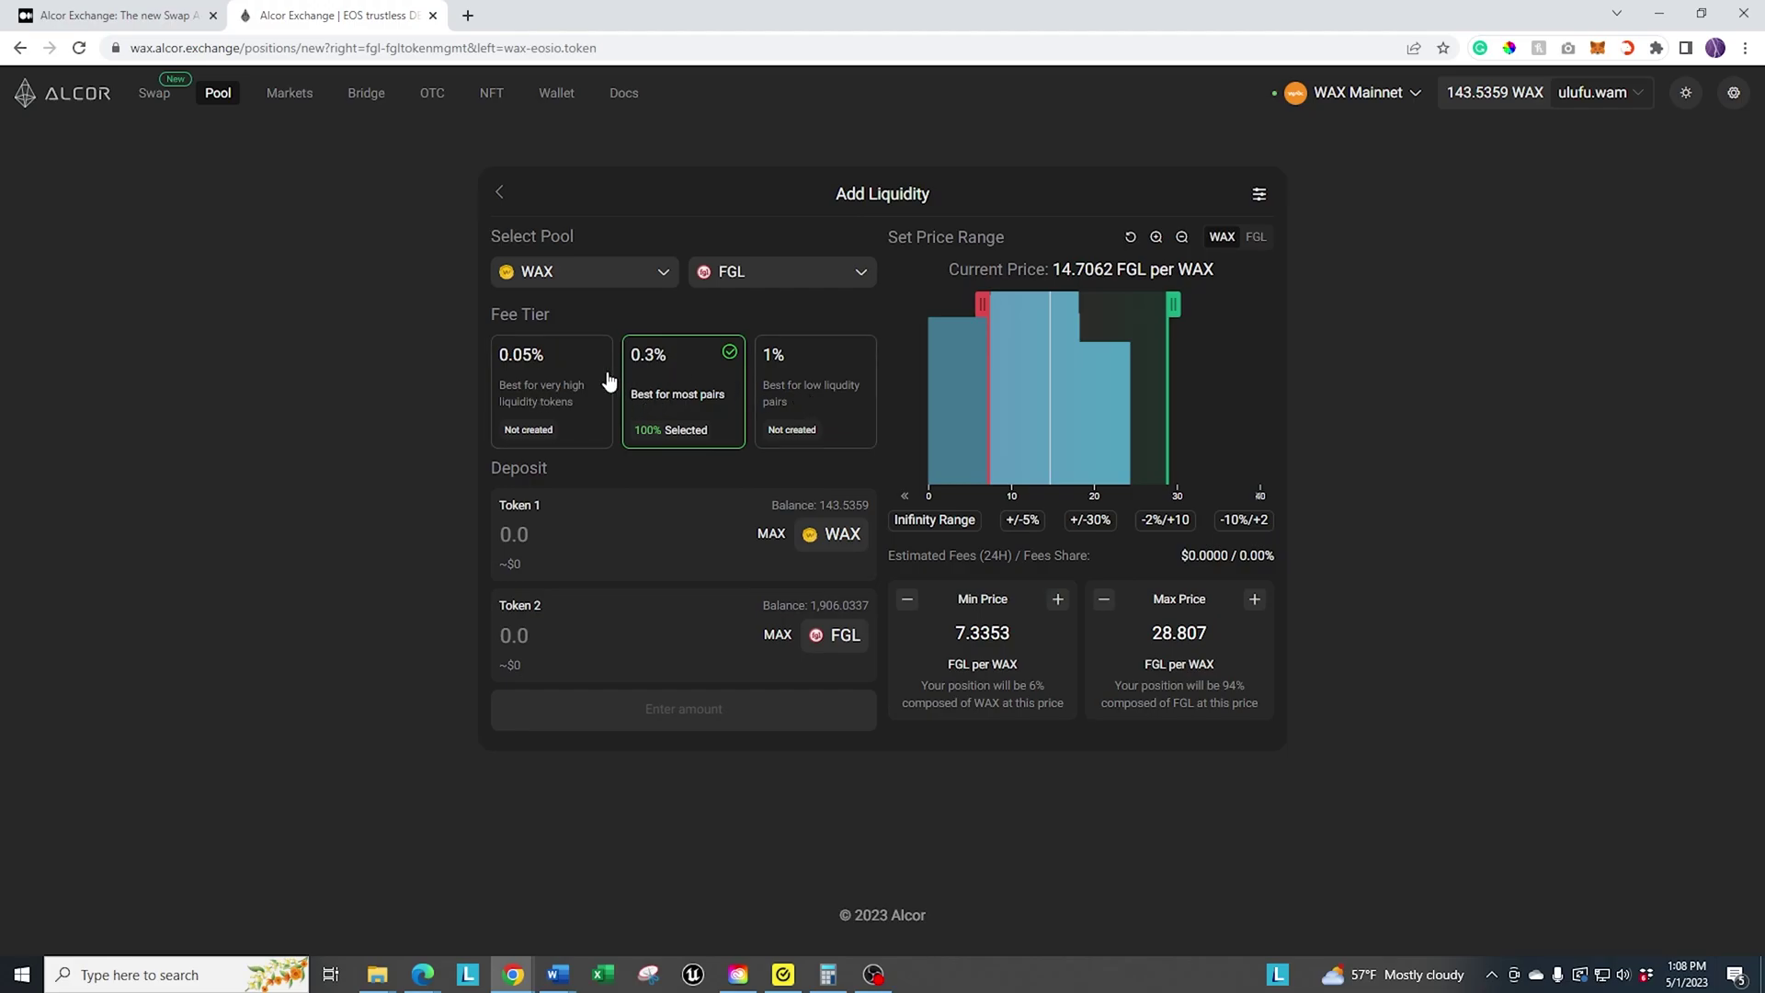
left_click(573, 405)
left_click(686, 410)
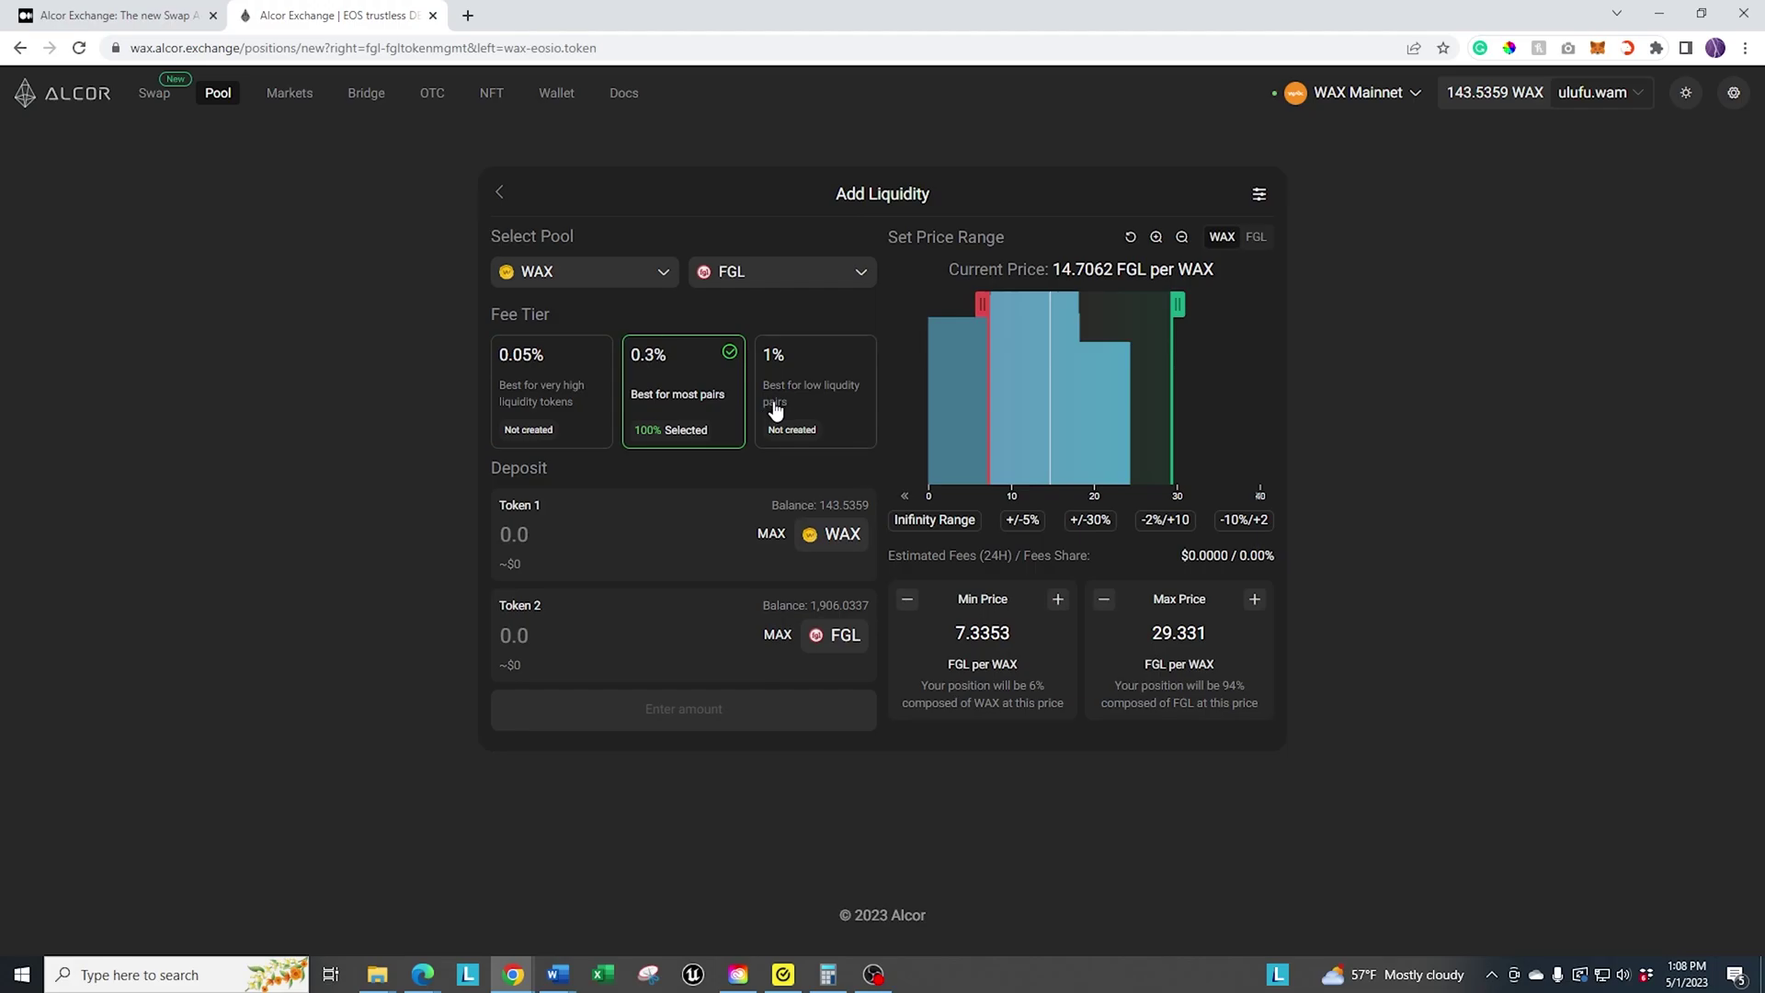
left_click(775, 410)
left_click(680, 414)
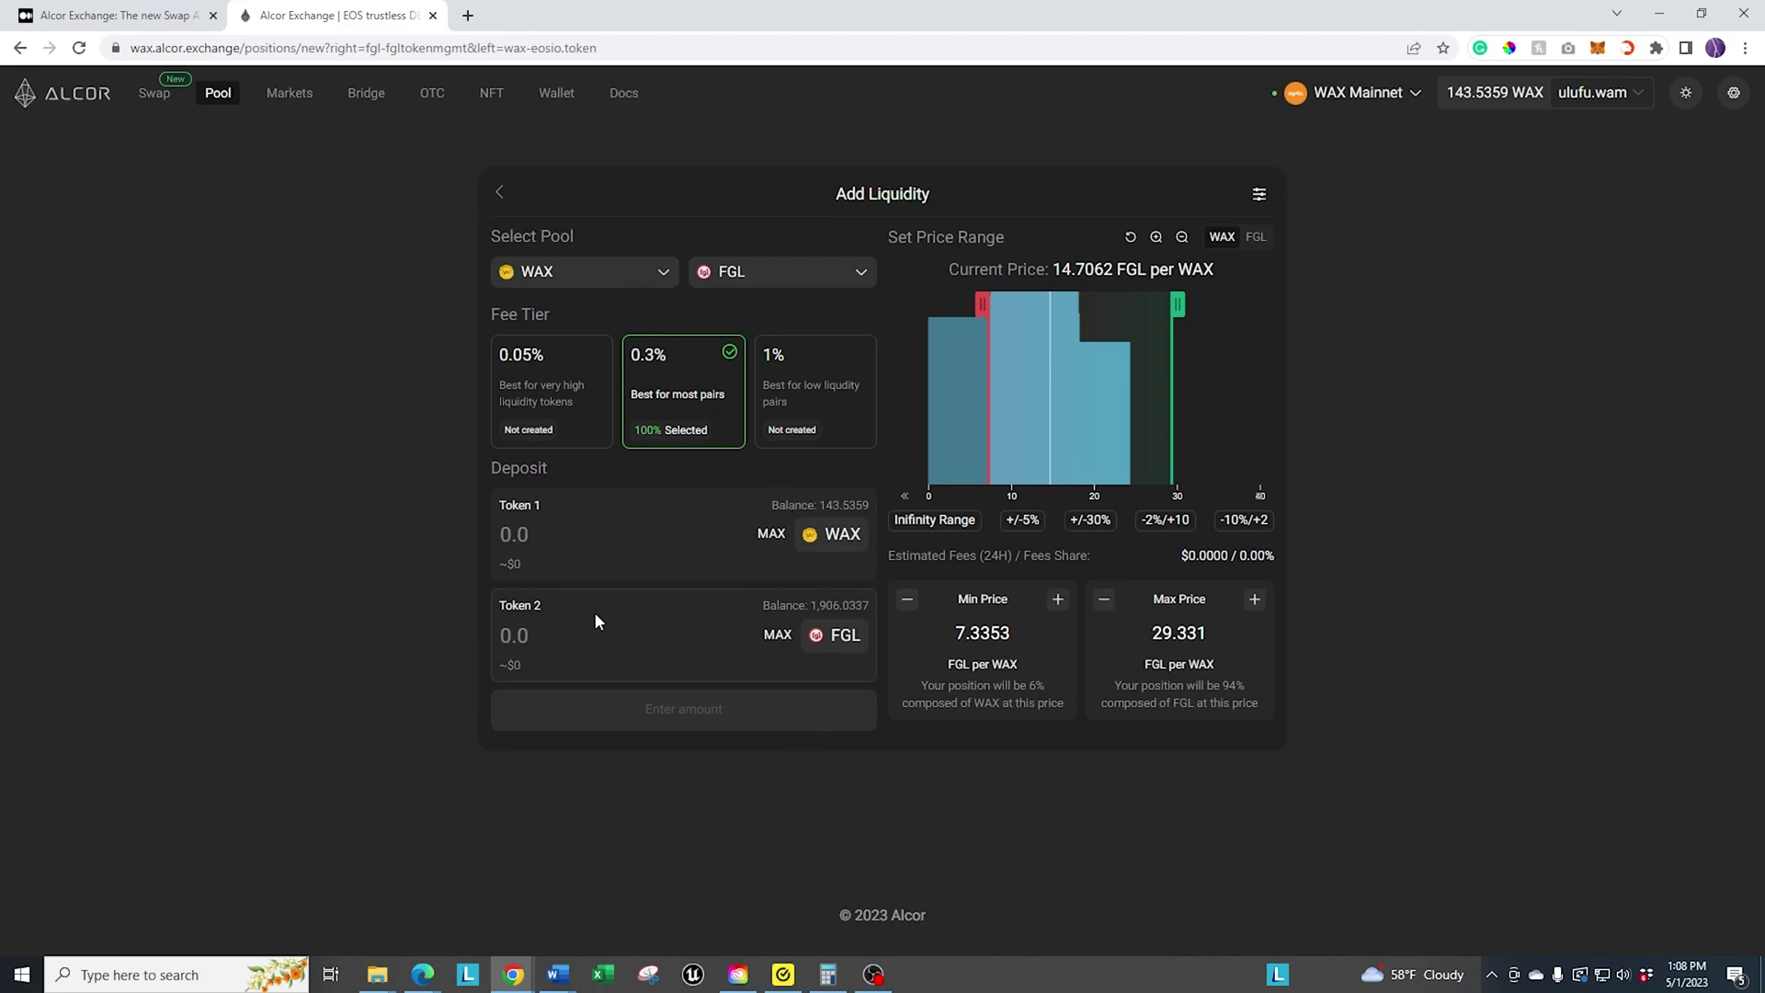
Step: Deposit the full balances, 128.79558182 WAX and 1906.0337 FGL, and review the estimated fees
left_click(517, 551)
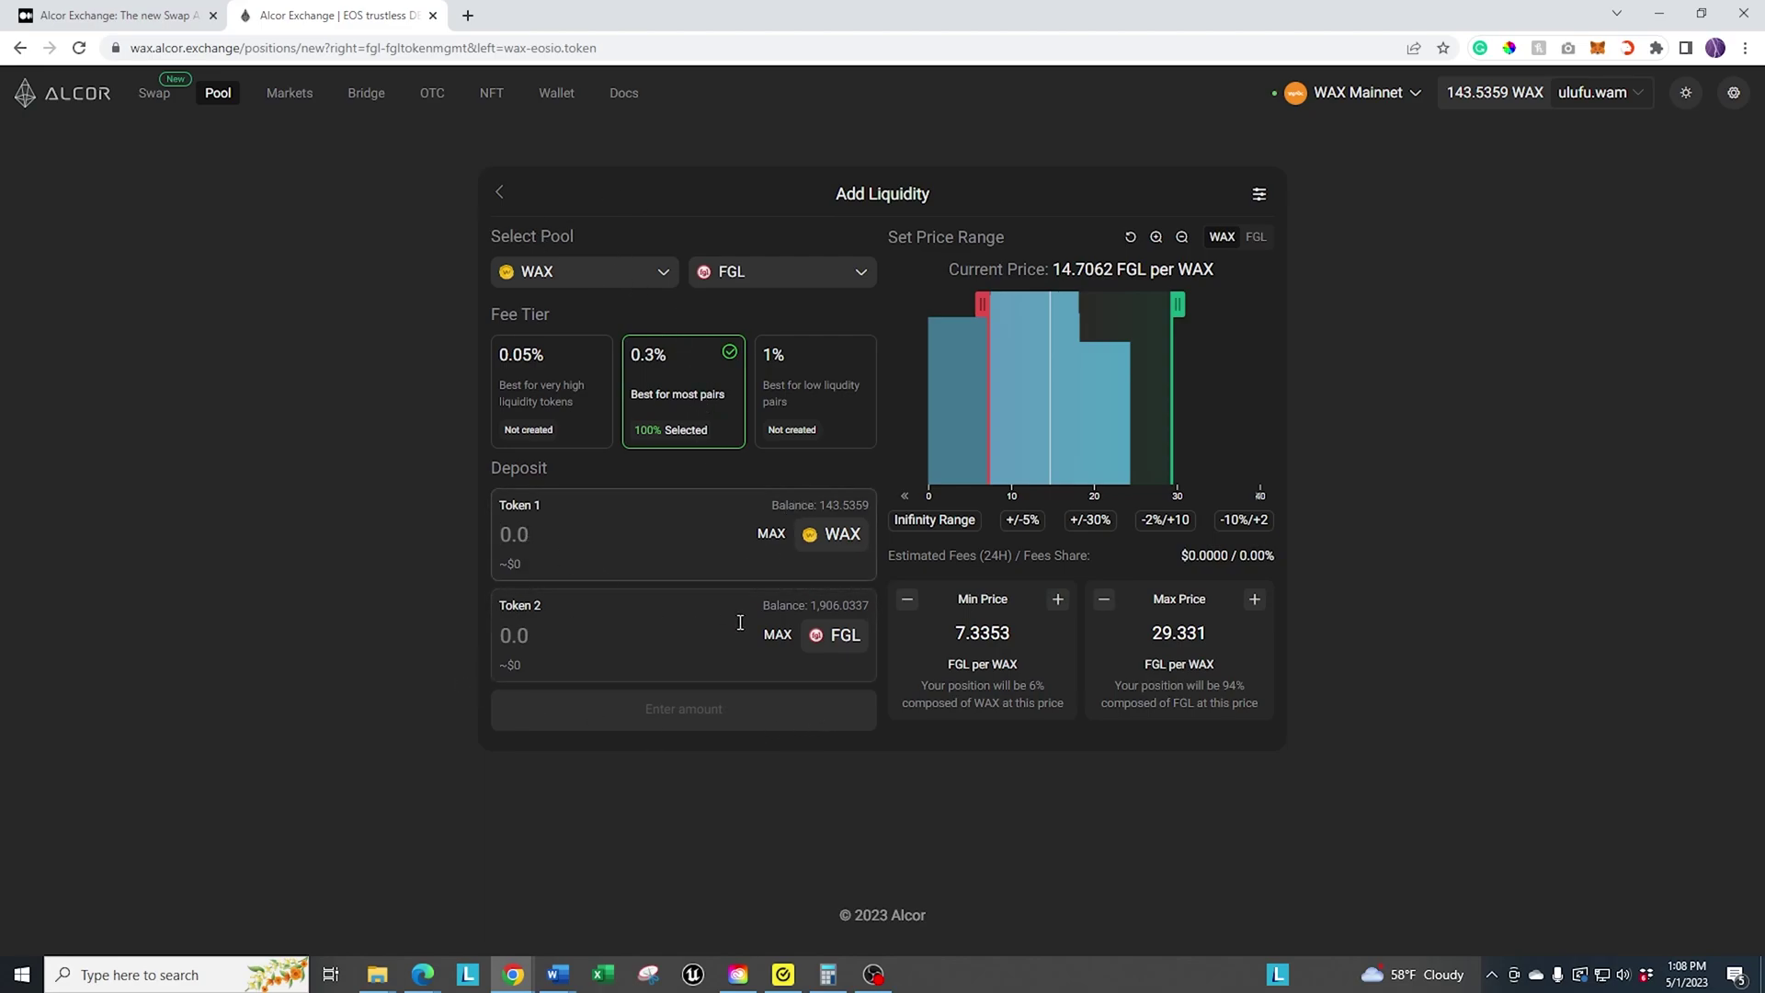
left_click(810, 512)
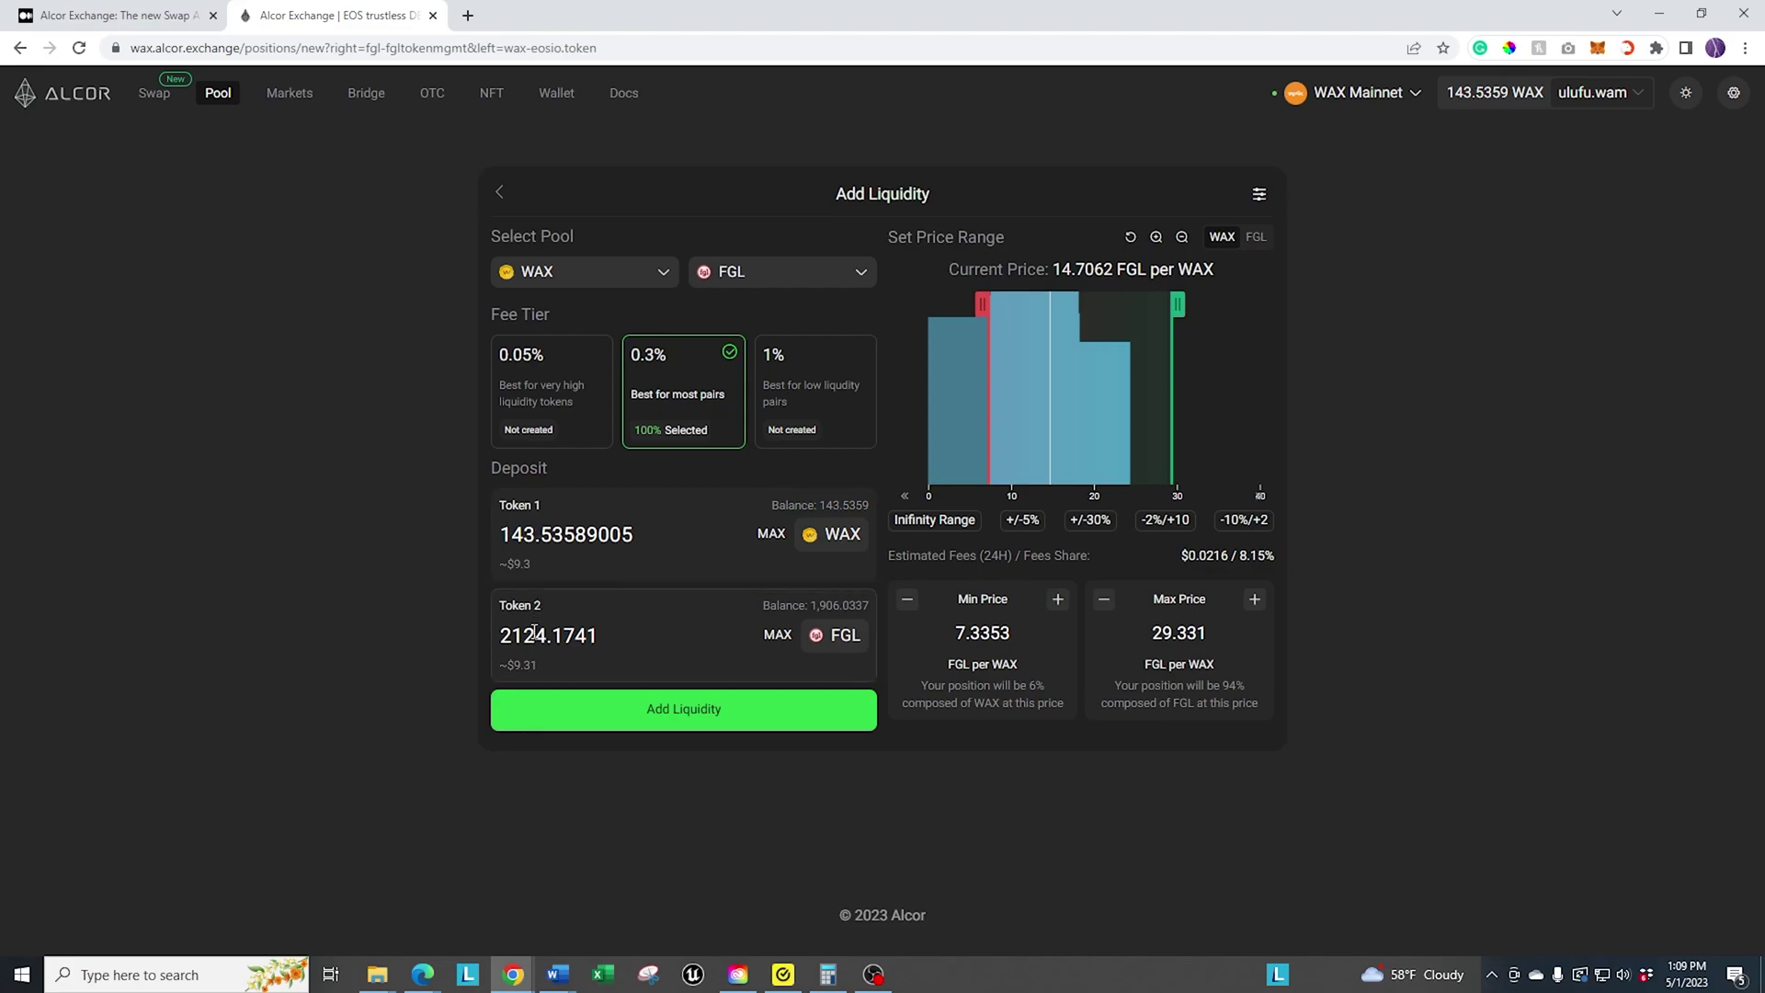
left_click(813, 612)
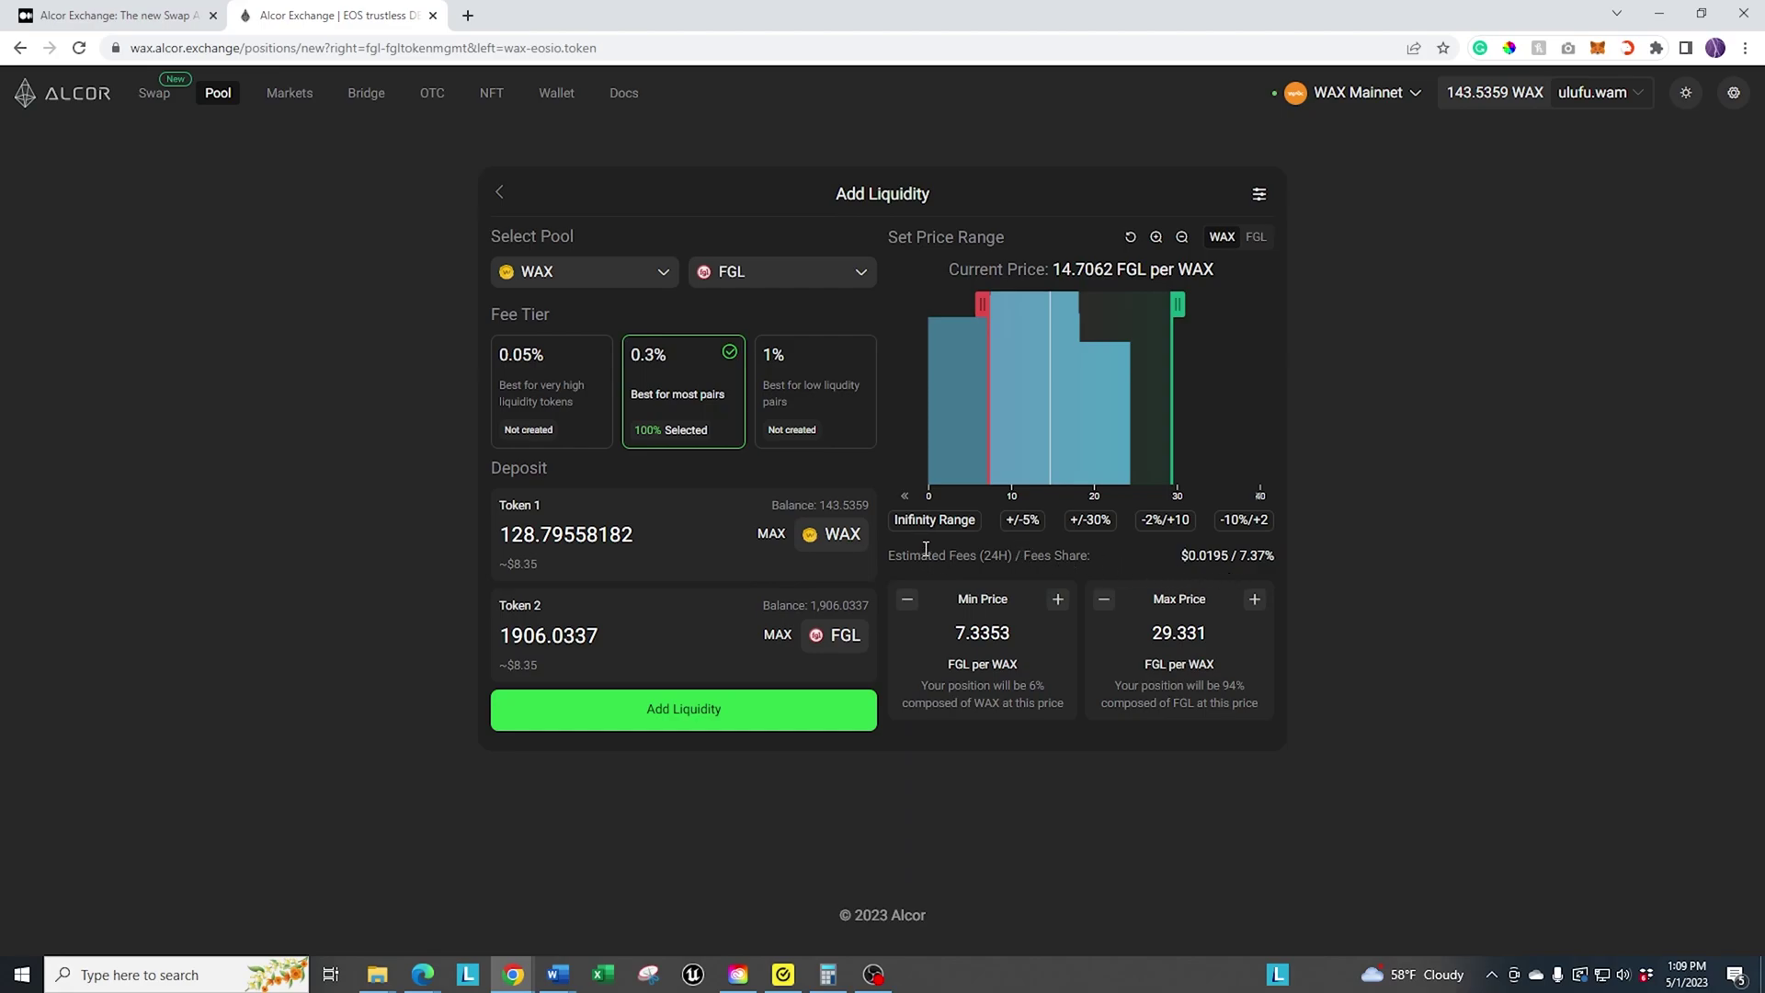
left_click_drag(922, 557, 1274, 562)
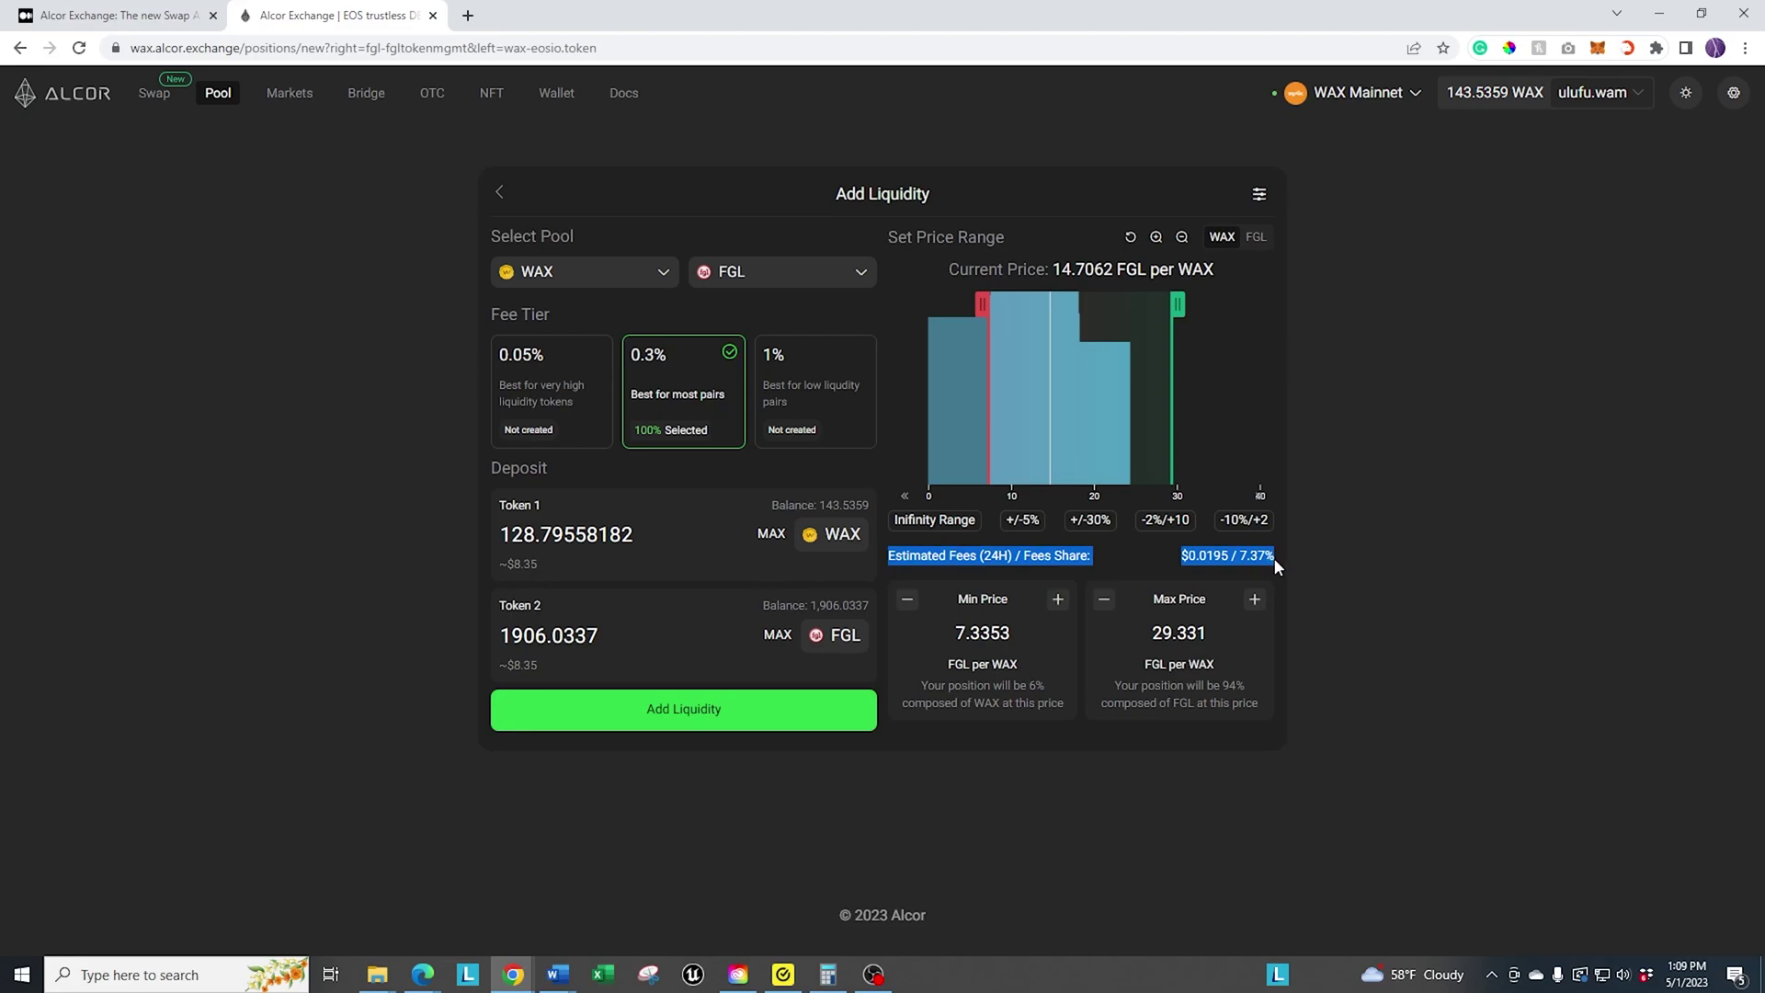
left_click(1495, 610)
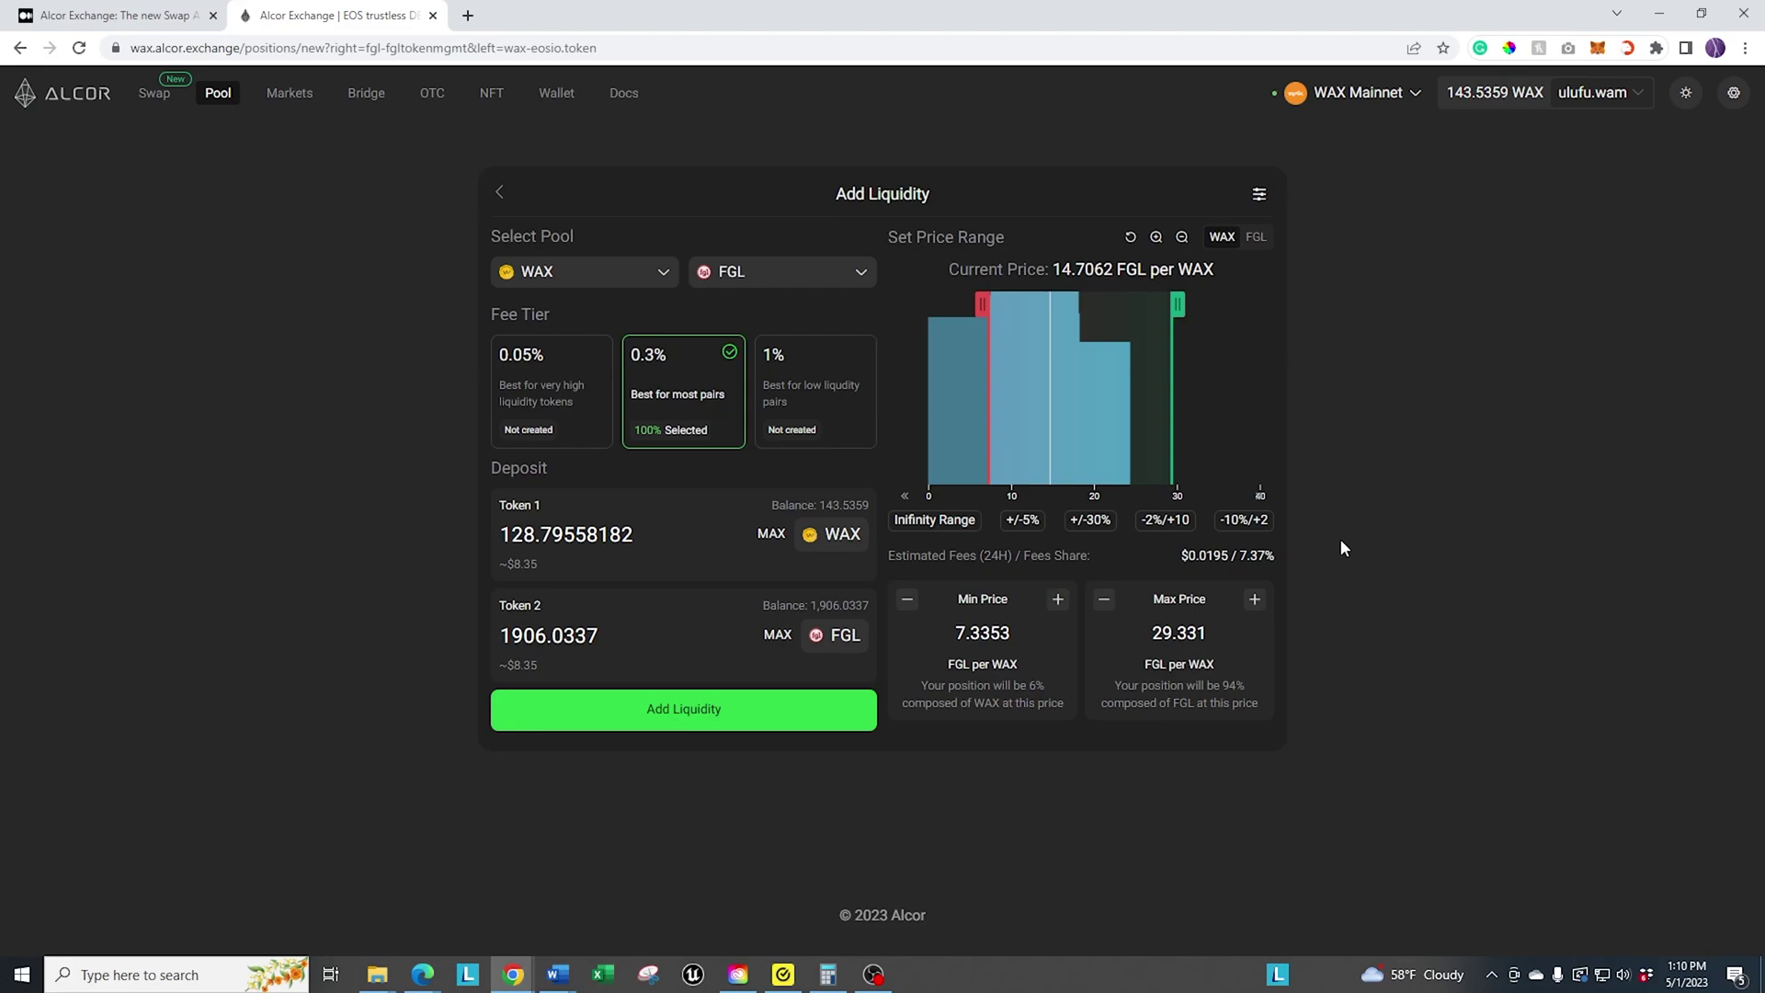
Step: Submit the WAX / FGL 0.3% position with about 128.8 WAX and 1906.03 FGL
left_click(639, 716)
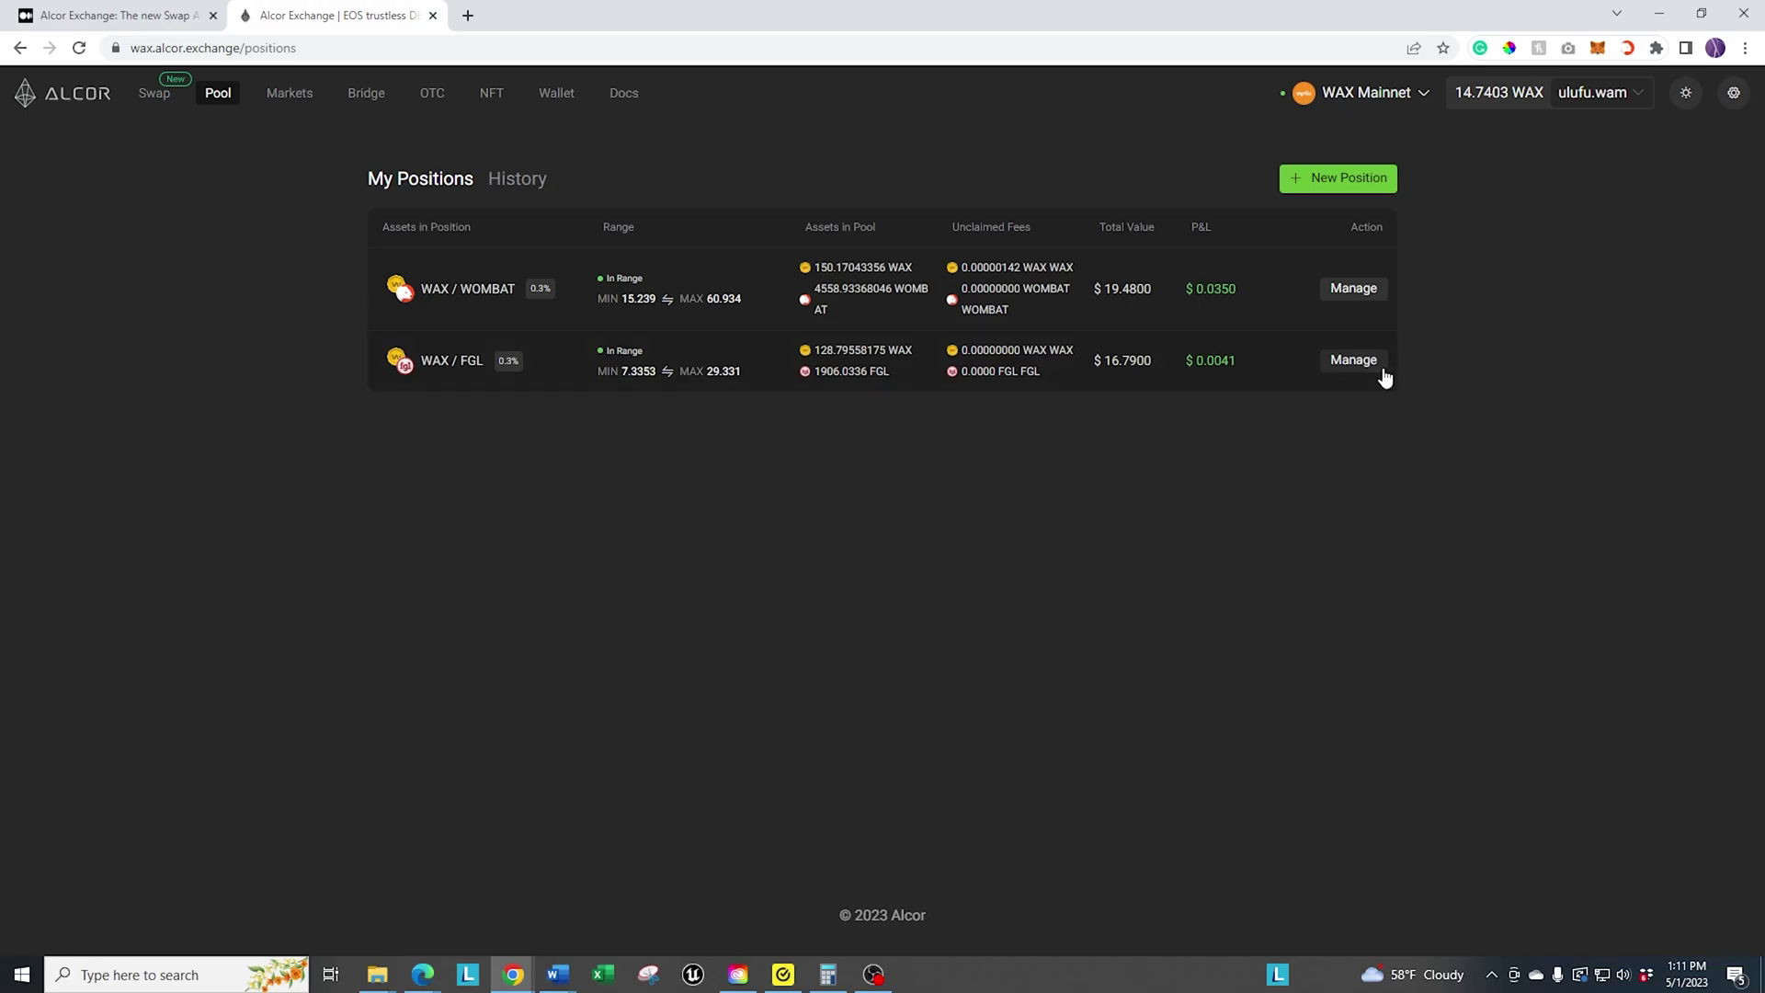
Step: Open the Manage Liquidity page for the WAX / FGL position
left_click(1352, 362)
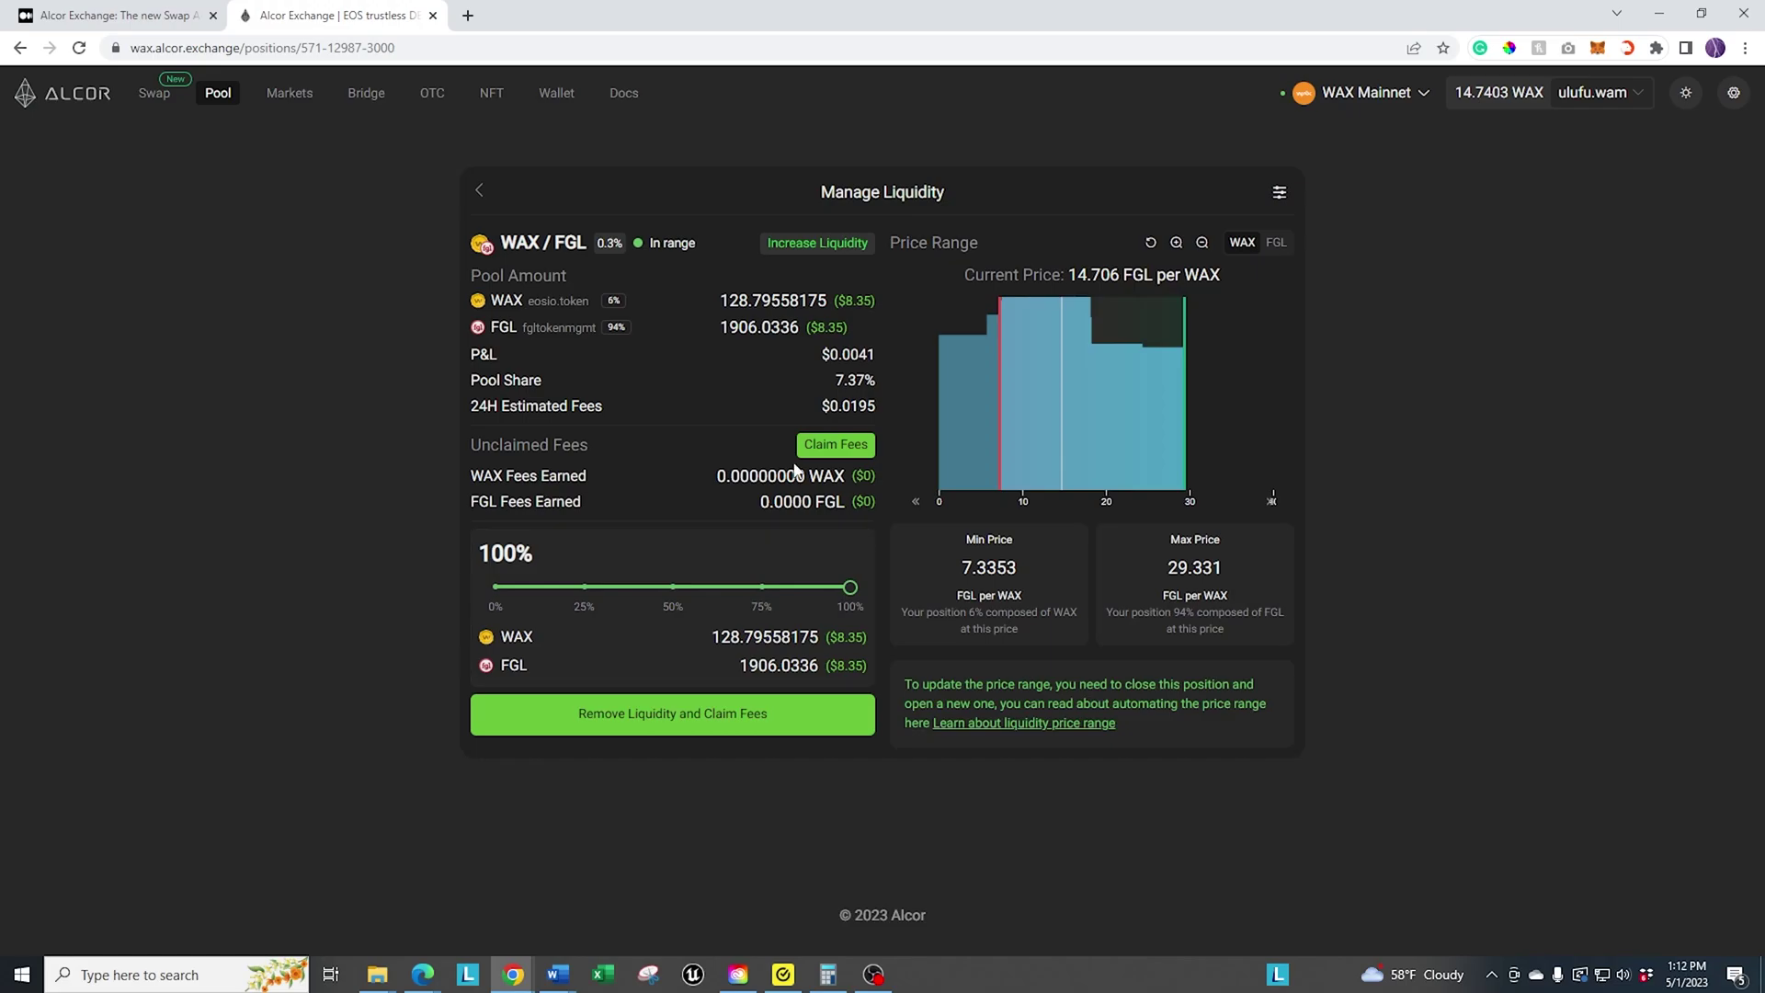
Step: Claim the WAX / FGL fees, then withdraw 100% of its liquidity, approving both in Cloud Wallet
left_click(826, 452)
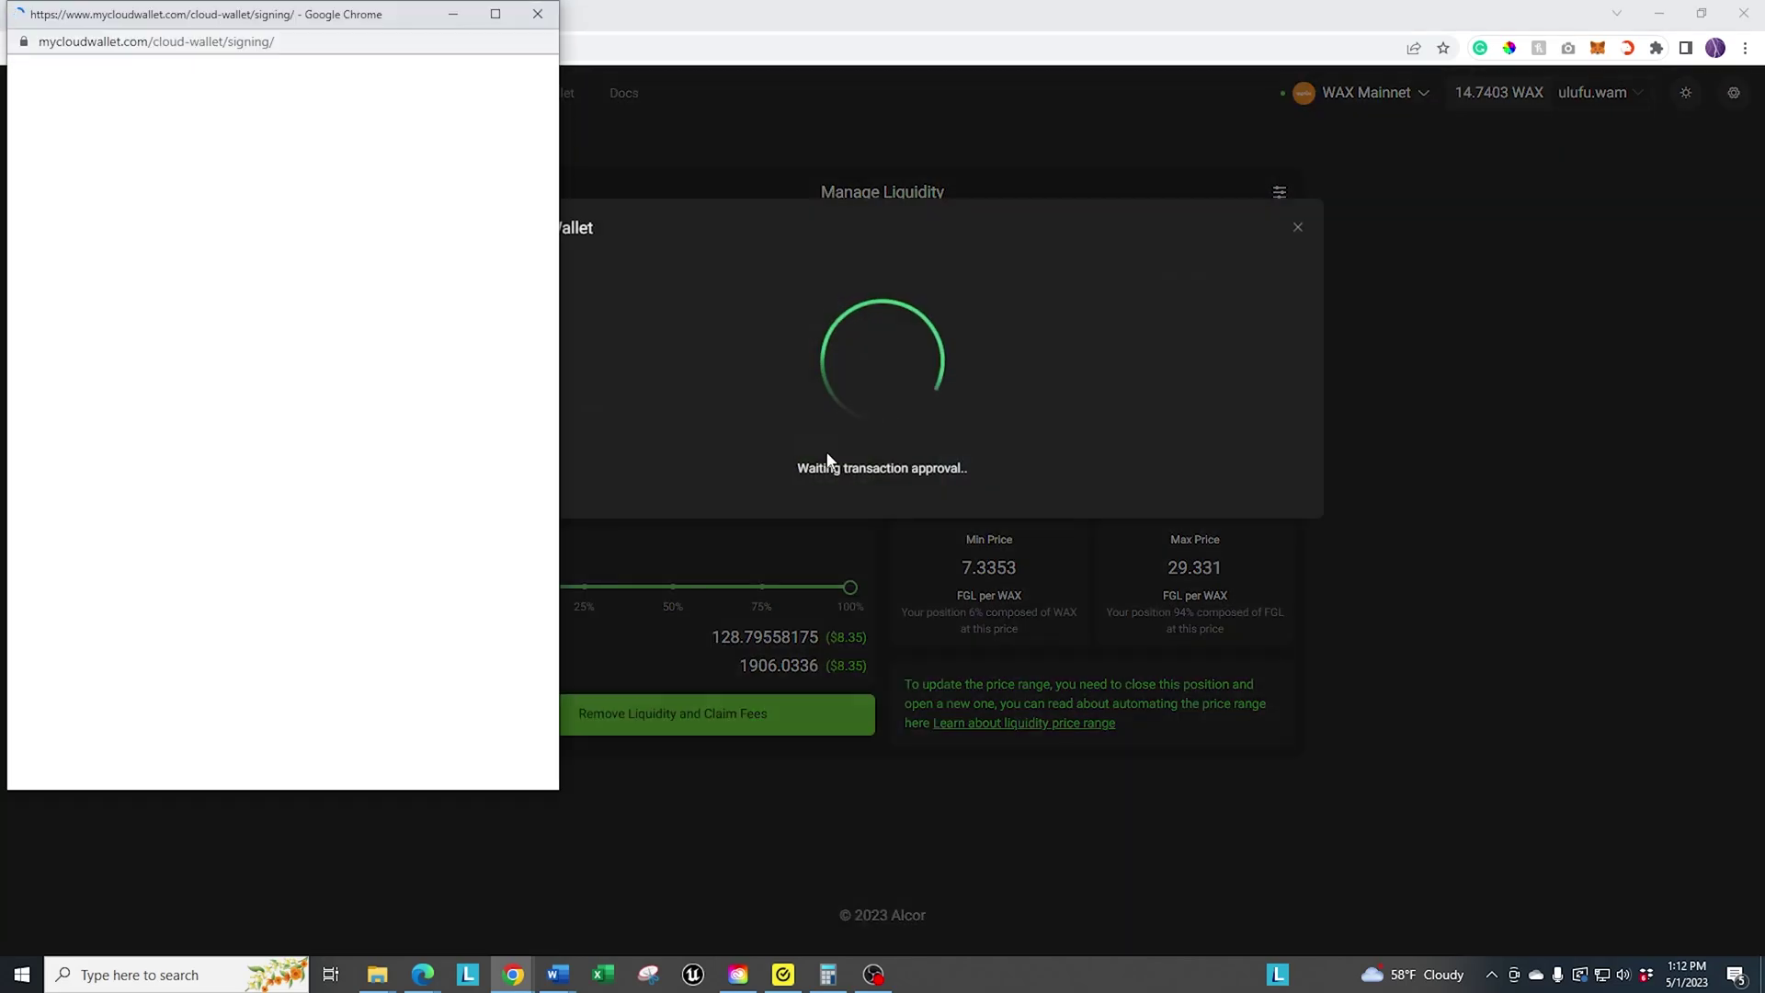
left_click(360, 626)
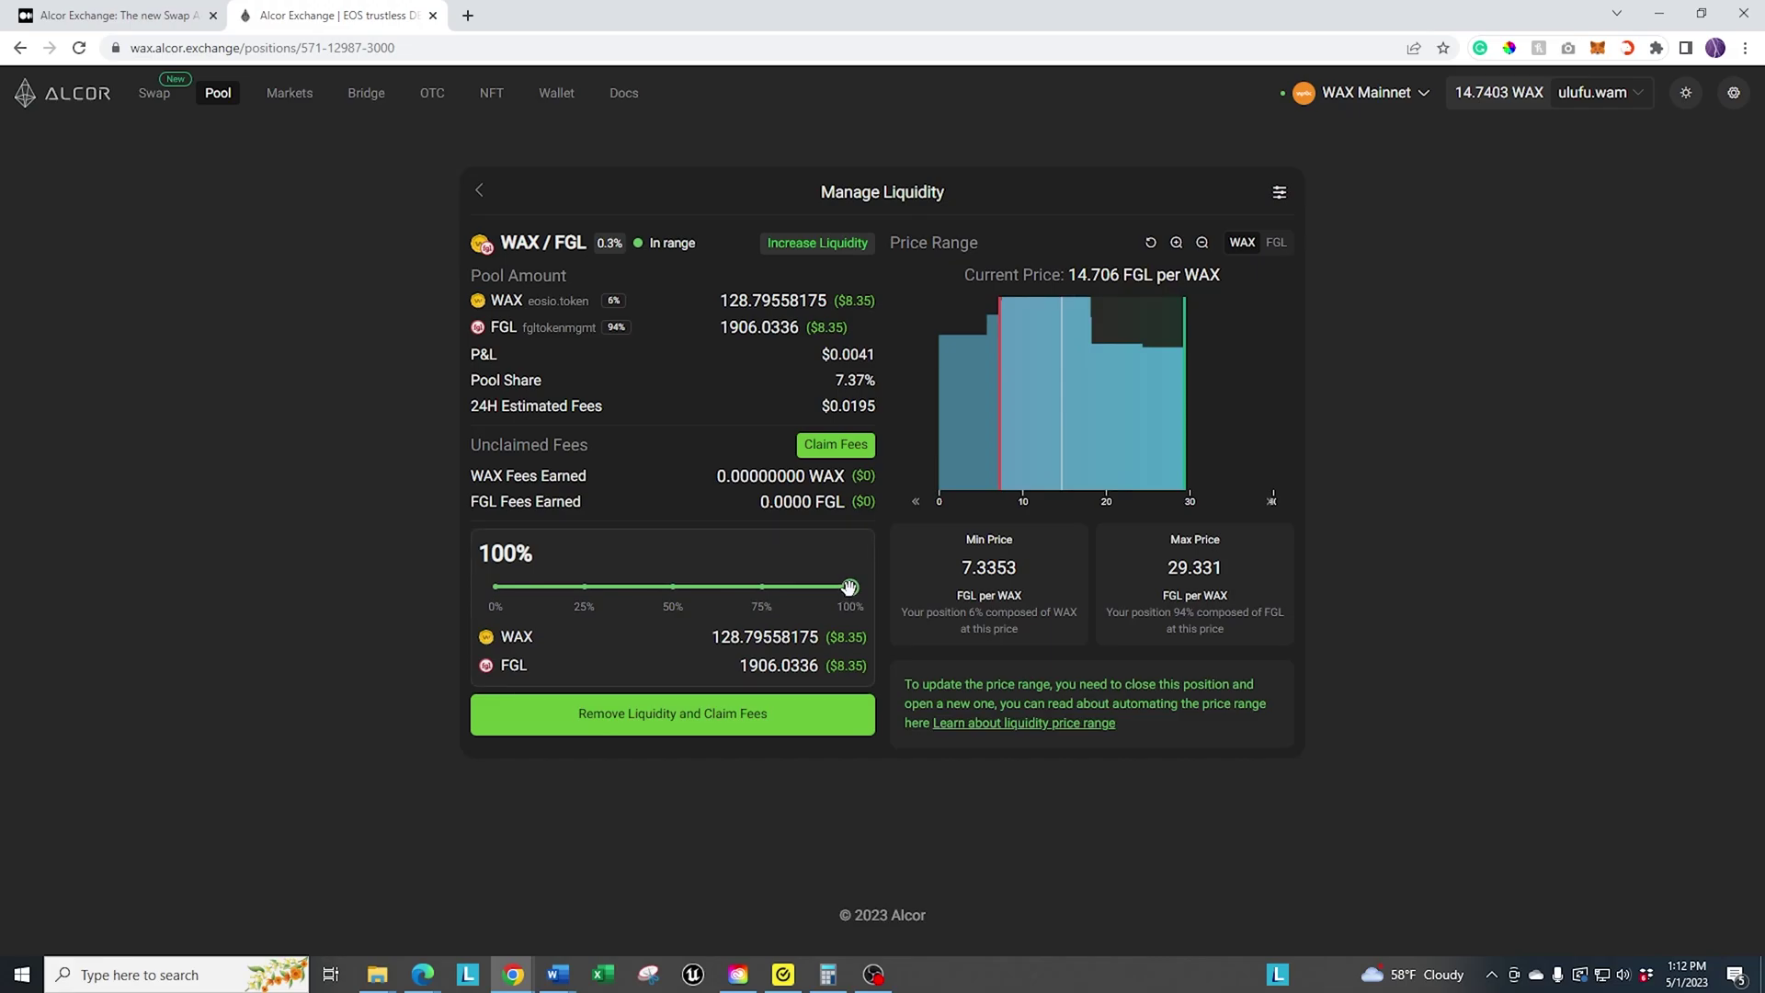
mouse_move(849, 586)
left_mouse_down()
mouse_move(520, 586)
mouse_move(857, 586)
left_mouse_up()
left_click(693, 717)
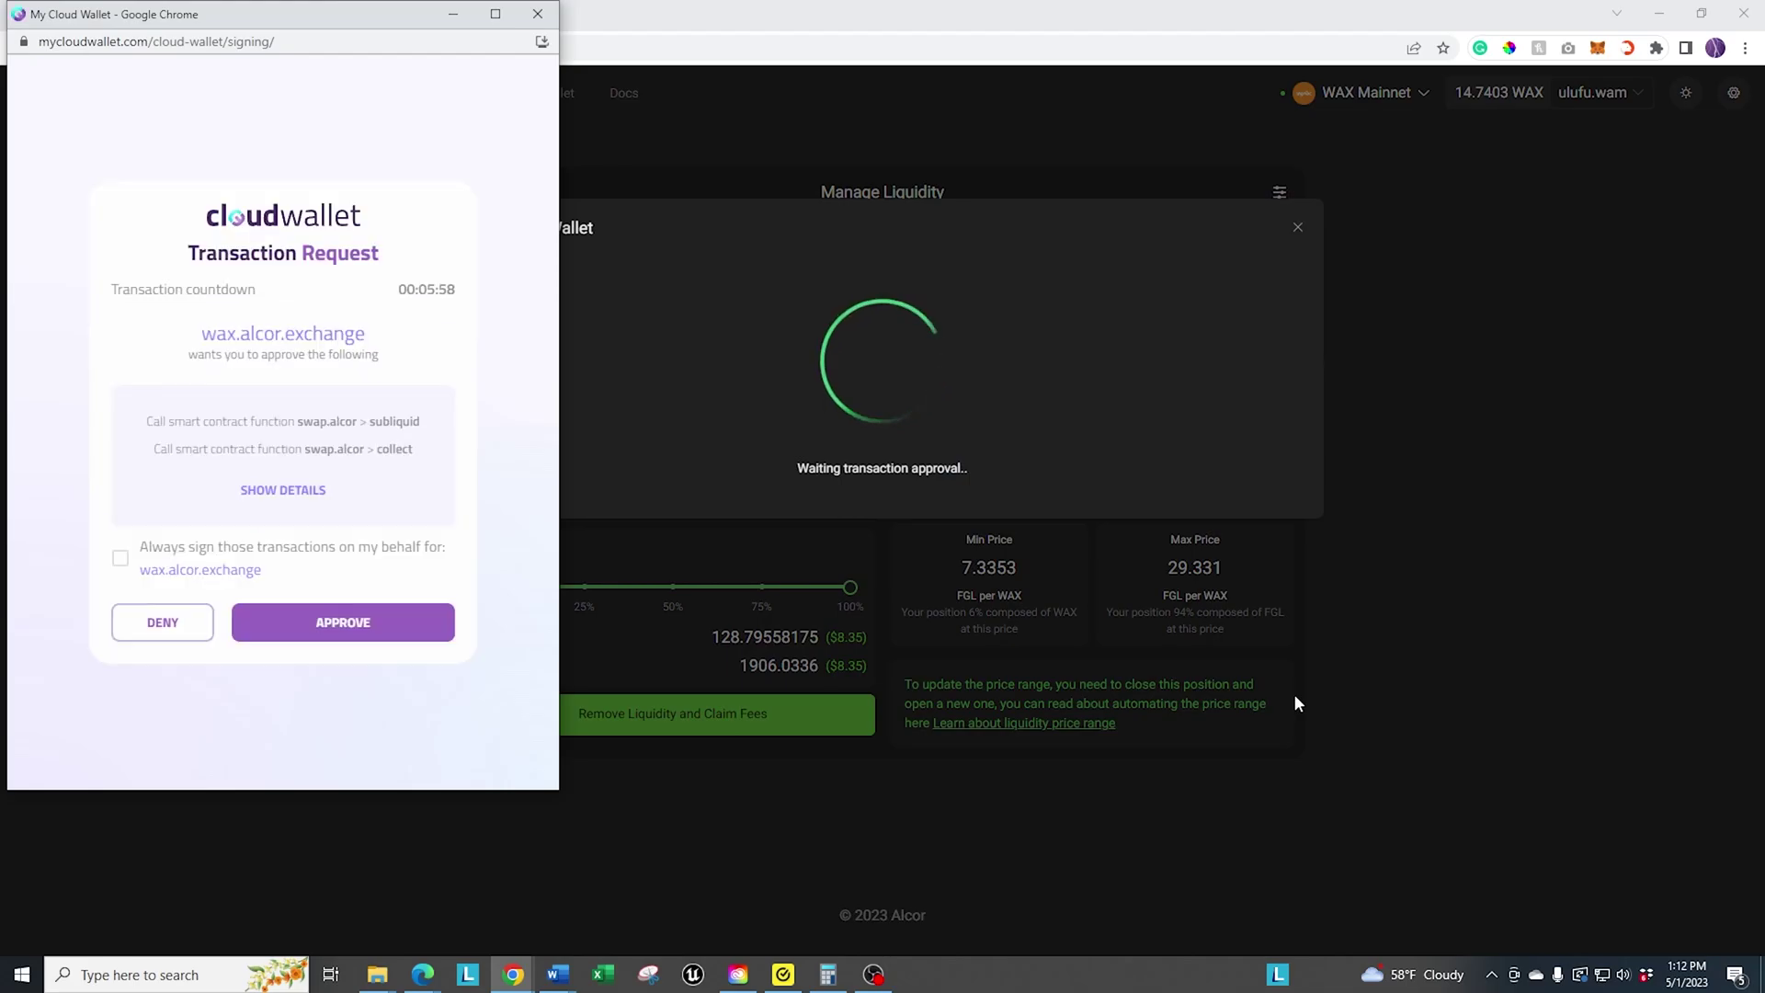
left_click(347, 621)
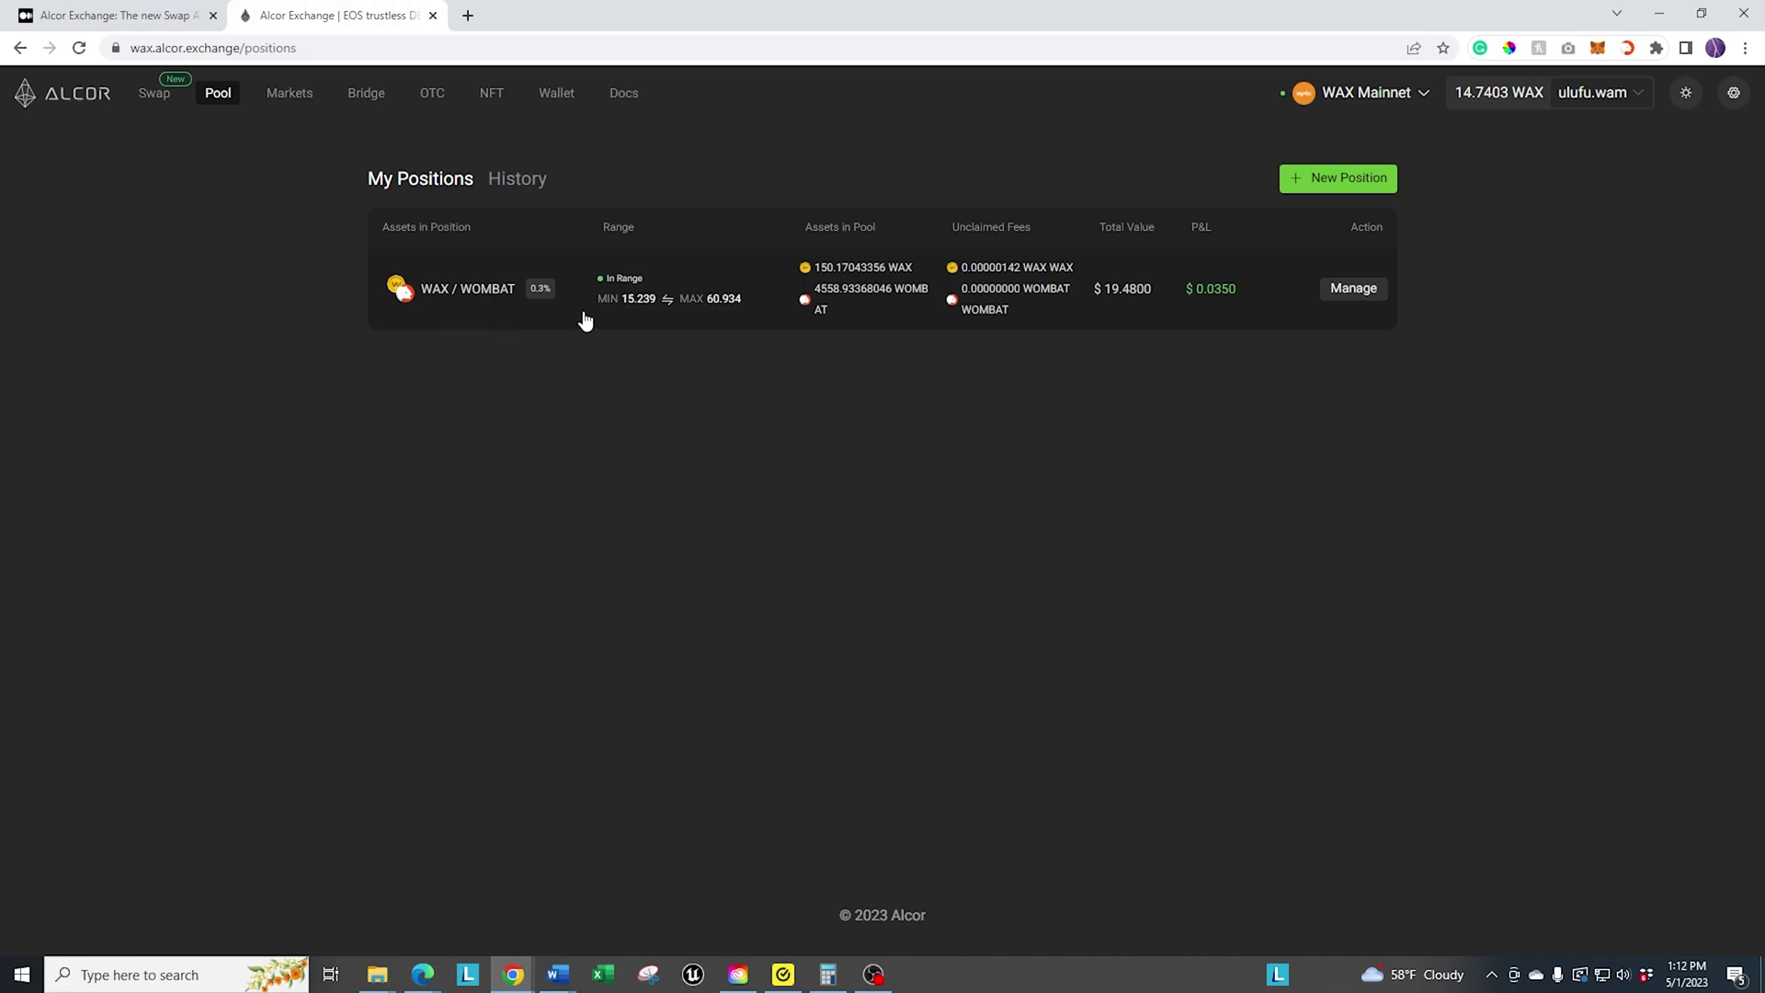
Step: Claim the WAX / WOMBAT position's earned fees and approve the claim in Cloud Wallet
left_click(1357, 290)
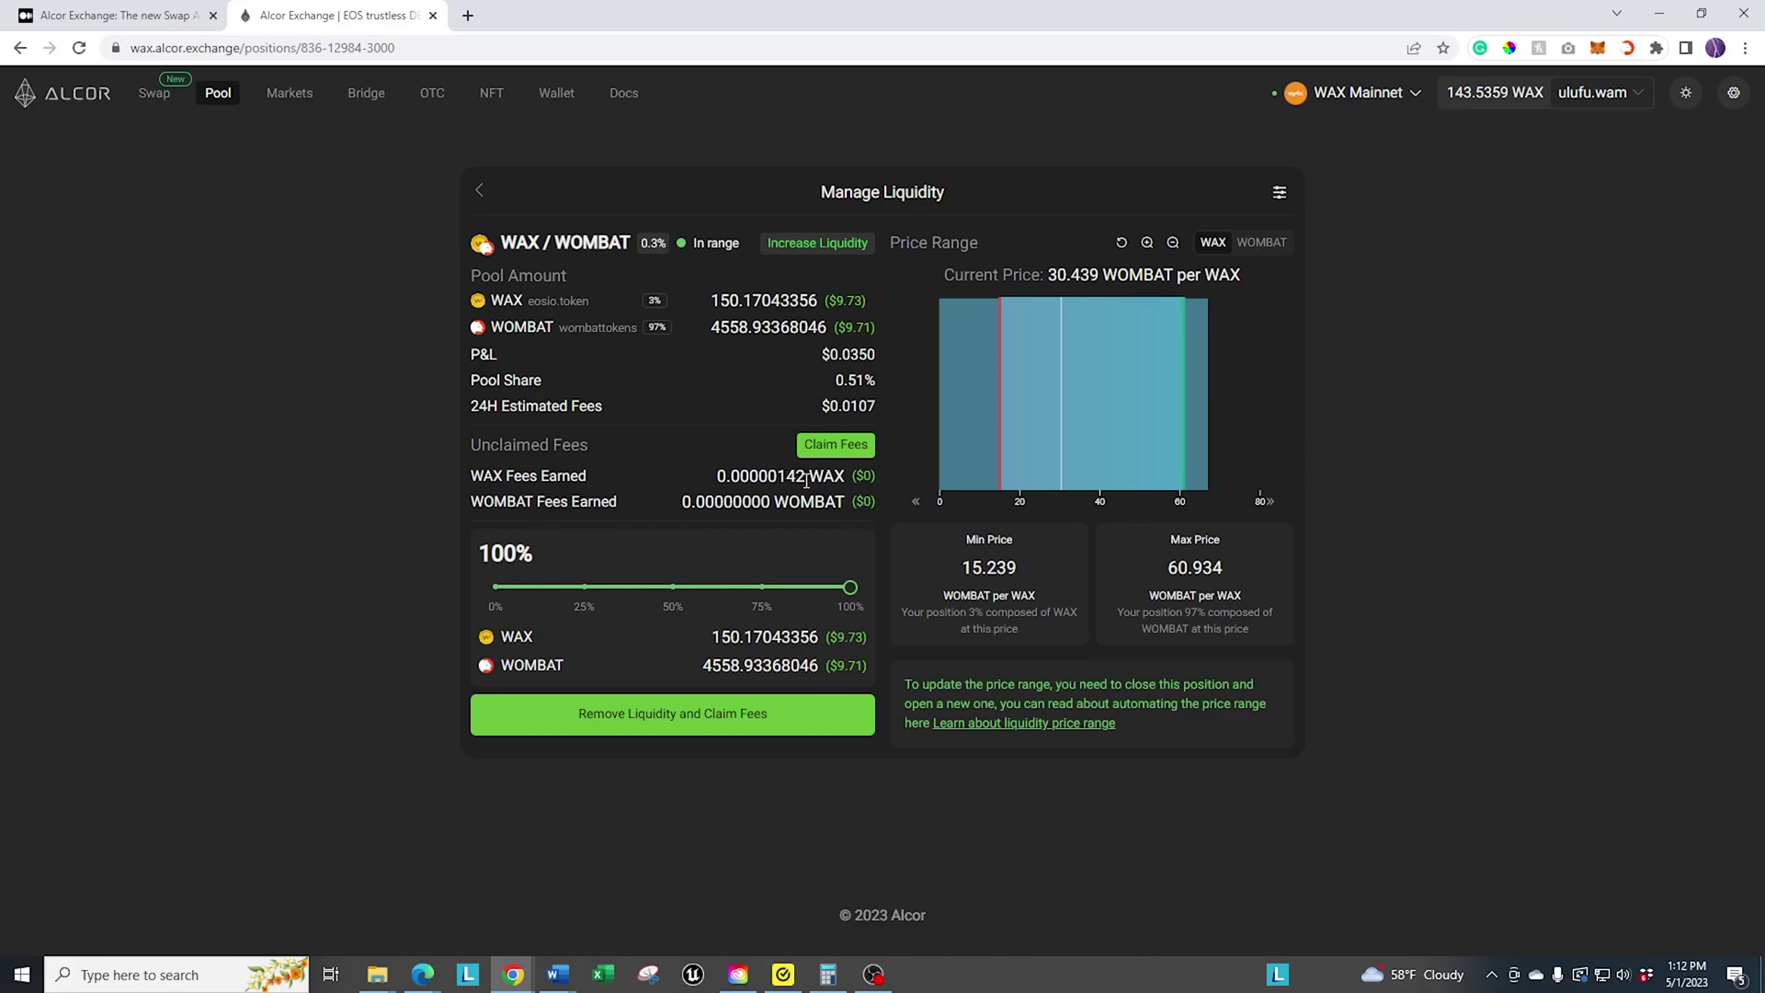
left_click(835, 447)
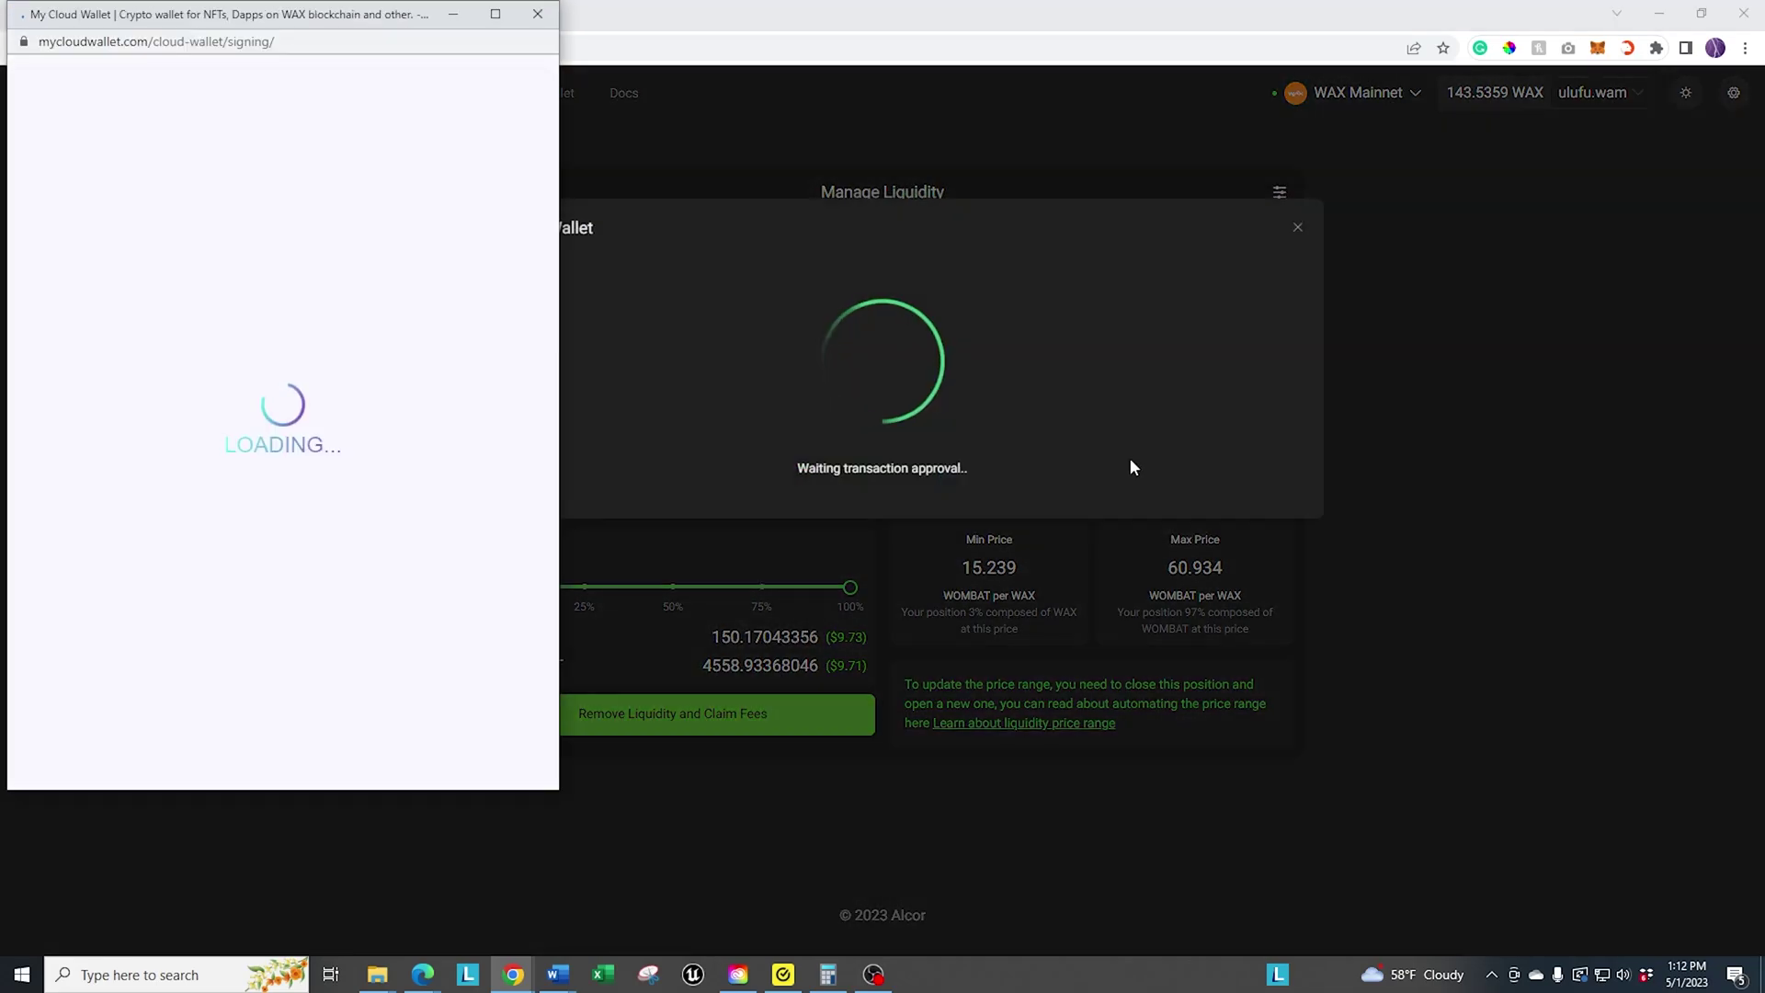
left_click(377, 618)
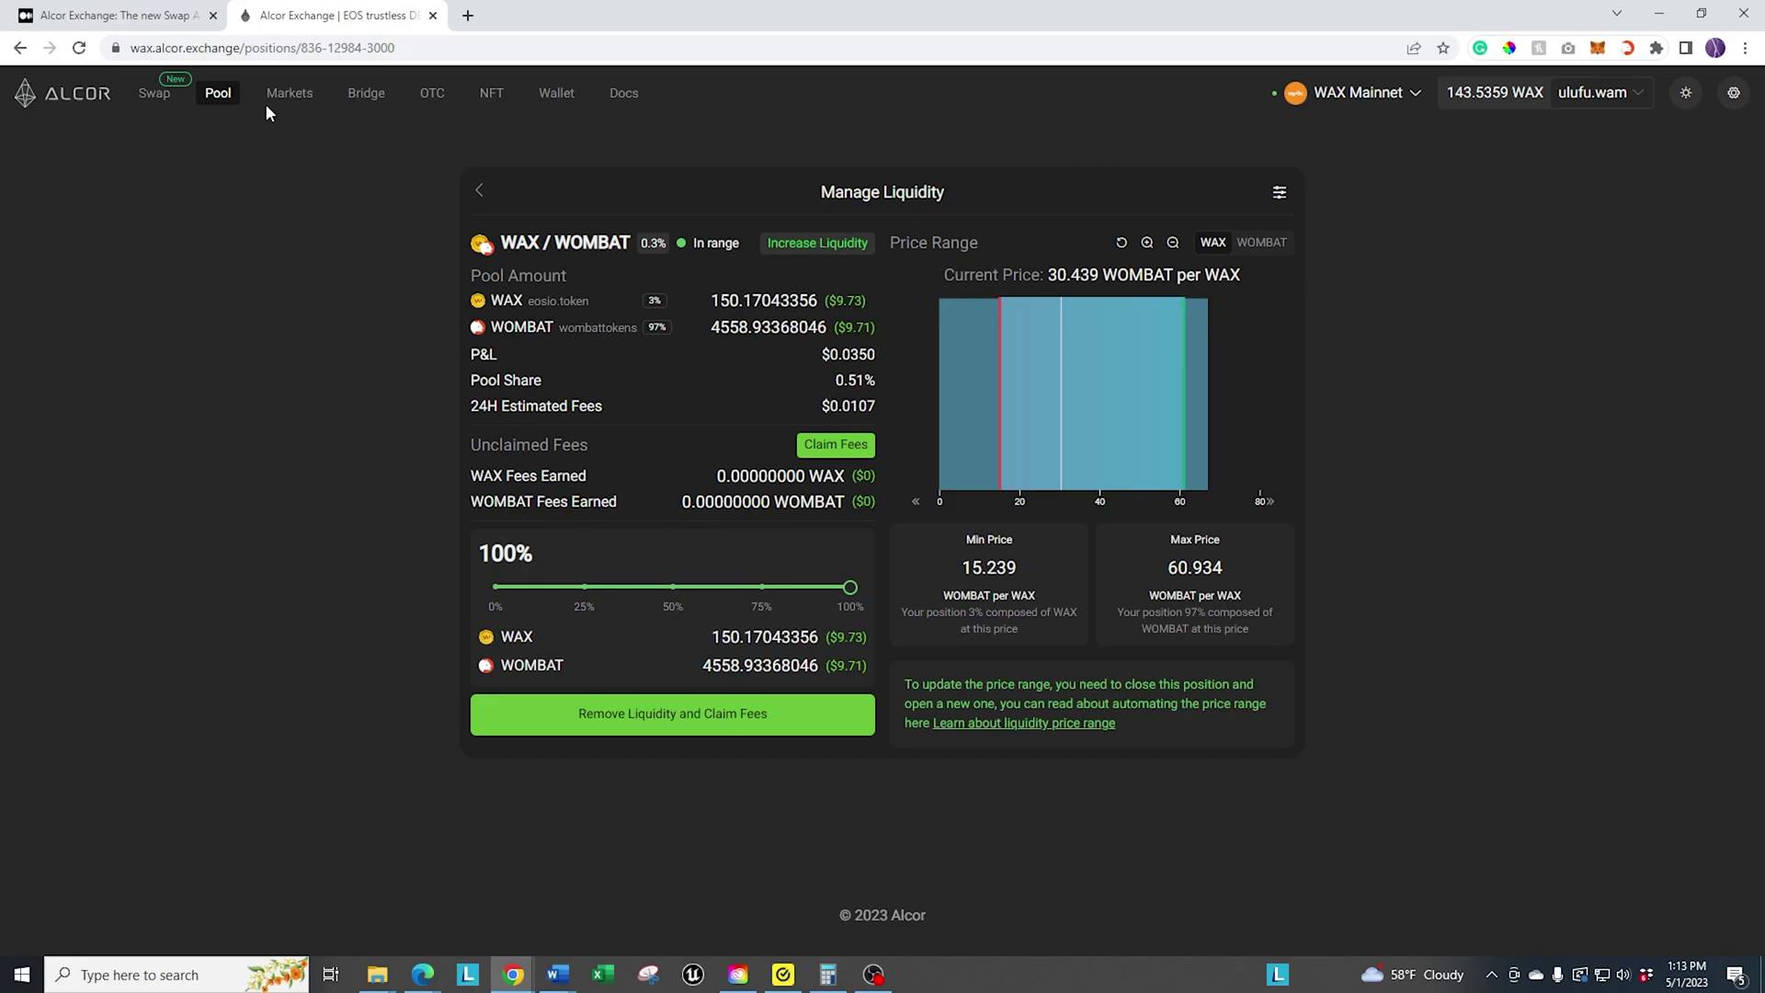
Step: Return to Swap selling WAX and browse the token list with wallet balances like 1906.0336 FGL
left_click(158, 92)
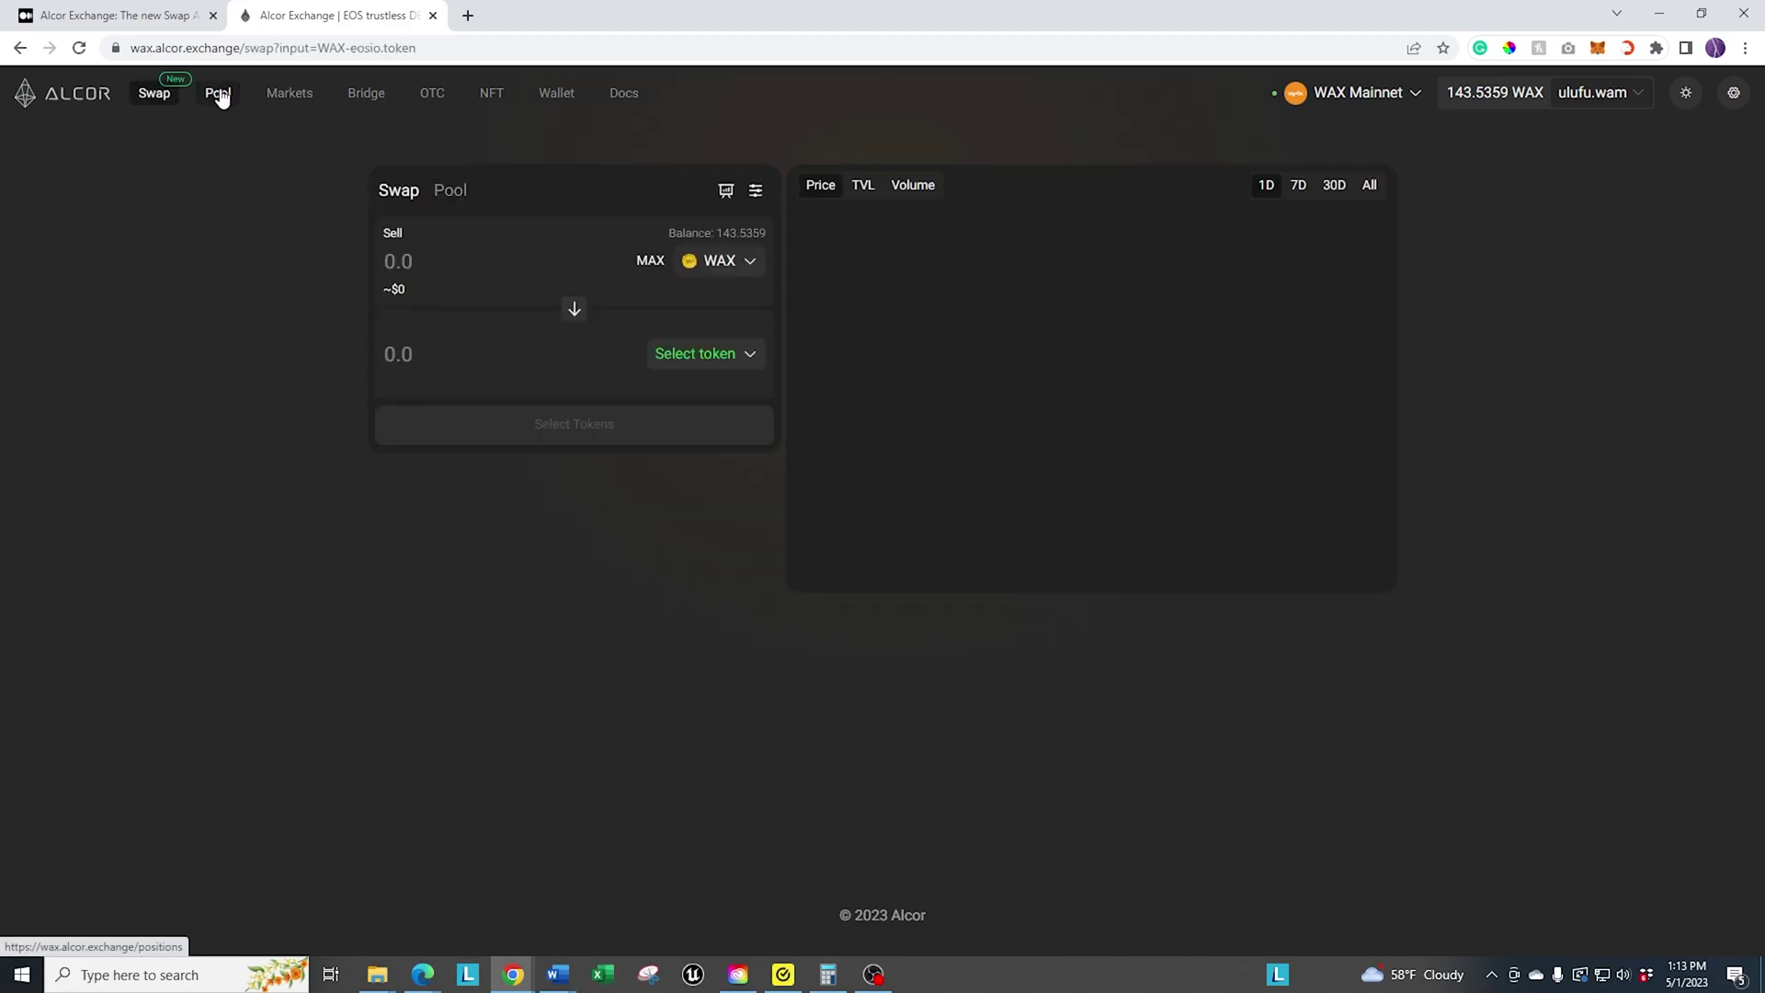
left_click(219, 94)
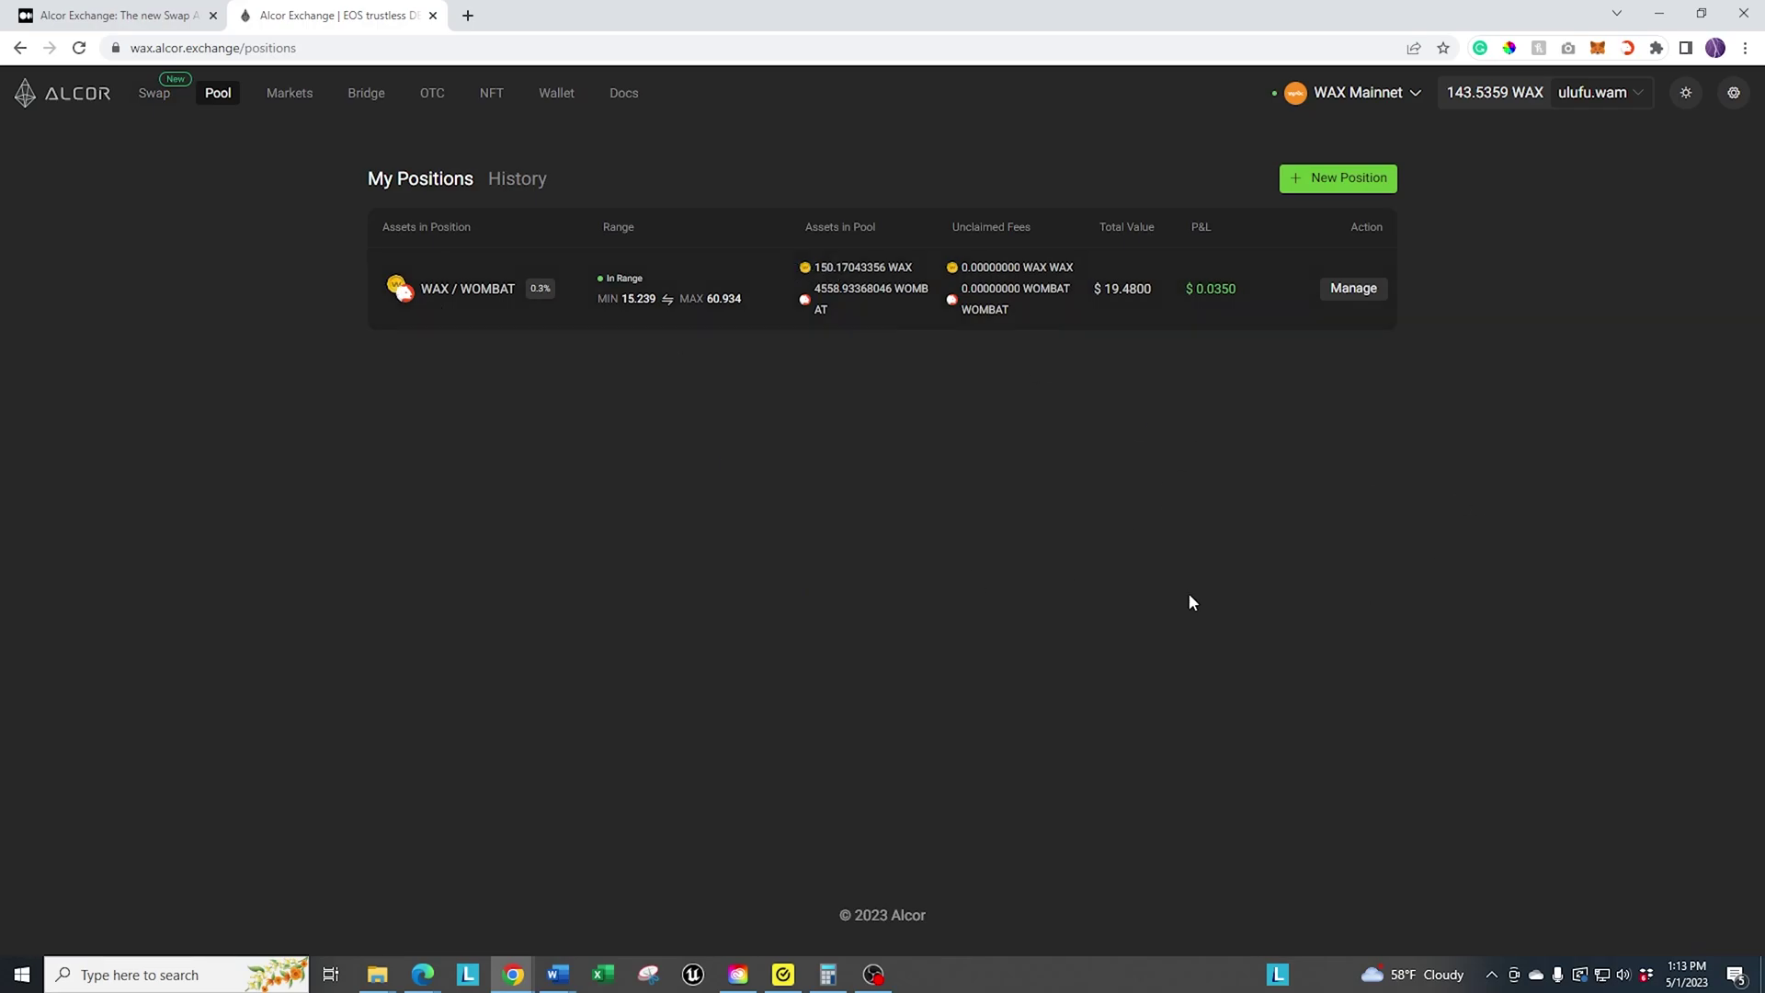
left_click(157, 95)
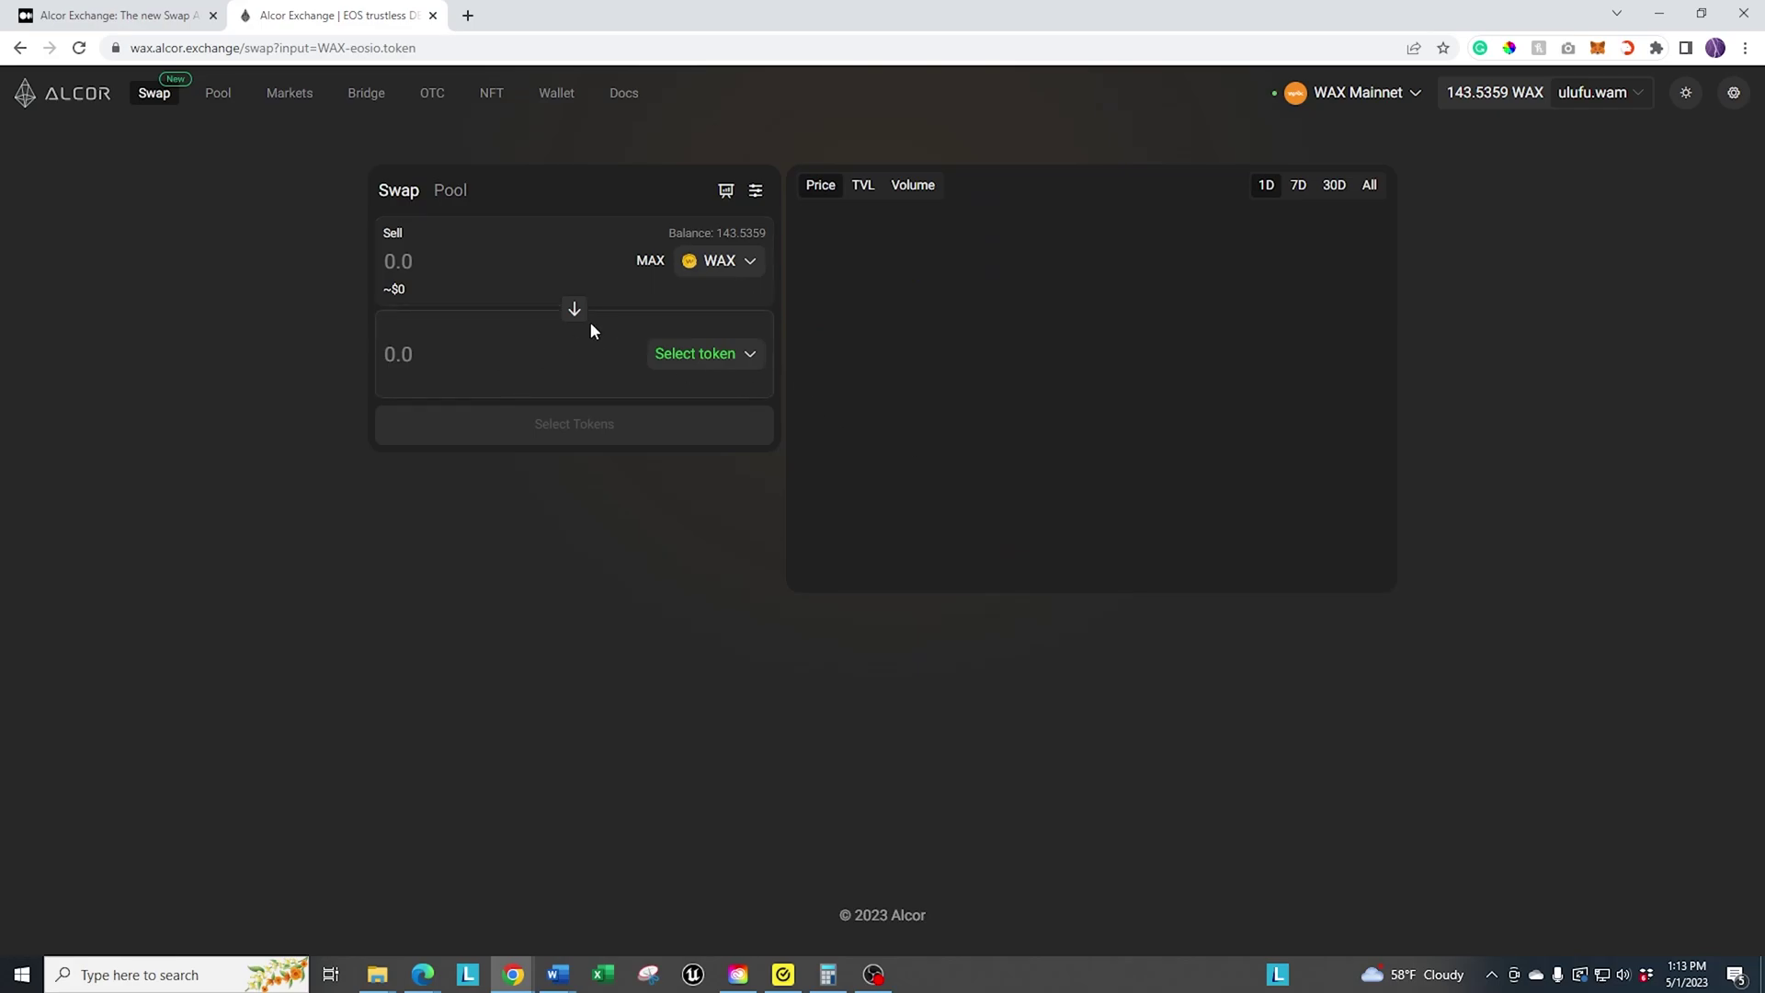
left_click(732, 361)
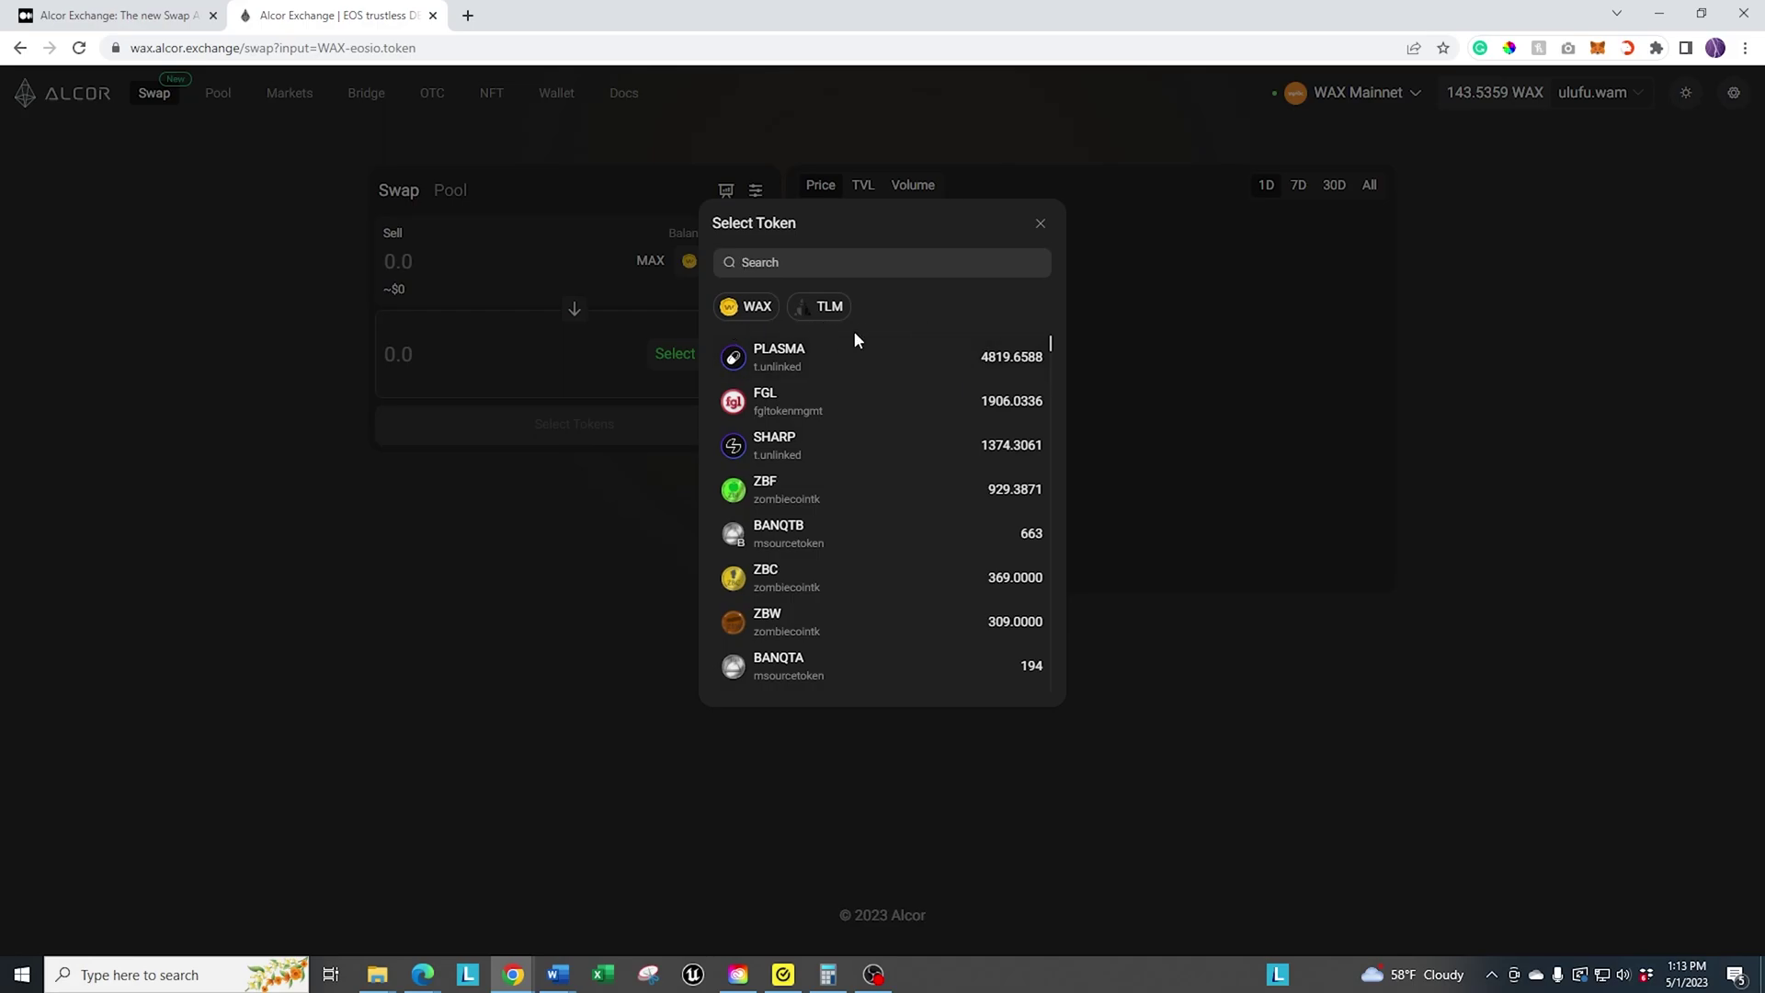
scroll(956, 511, "down", 5)
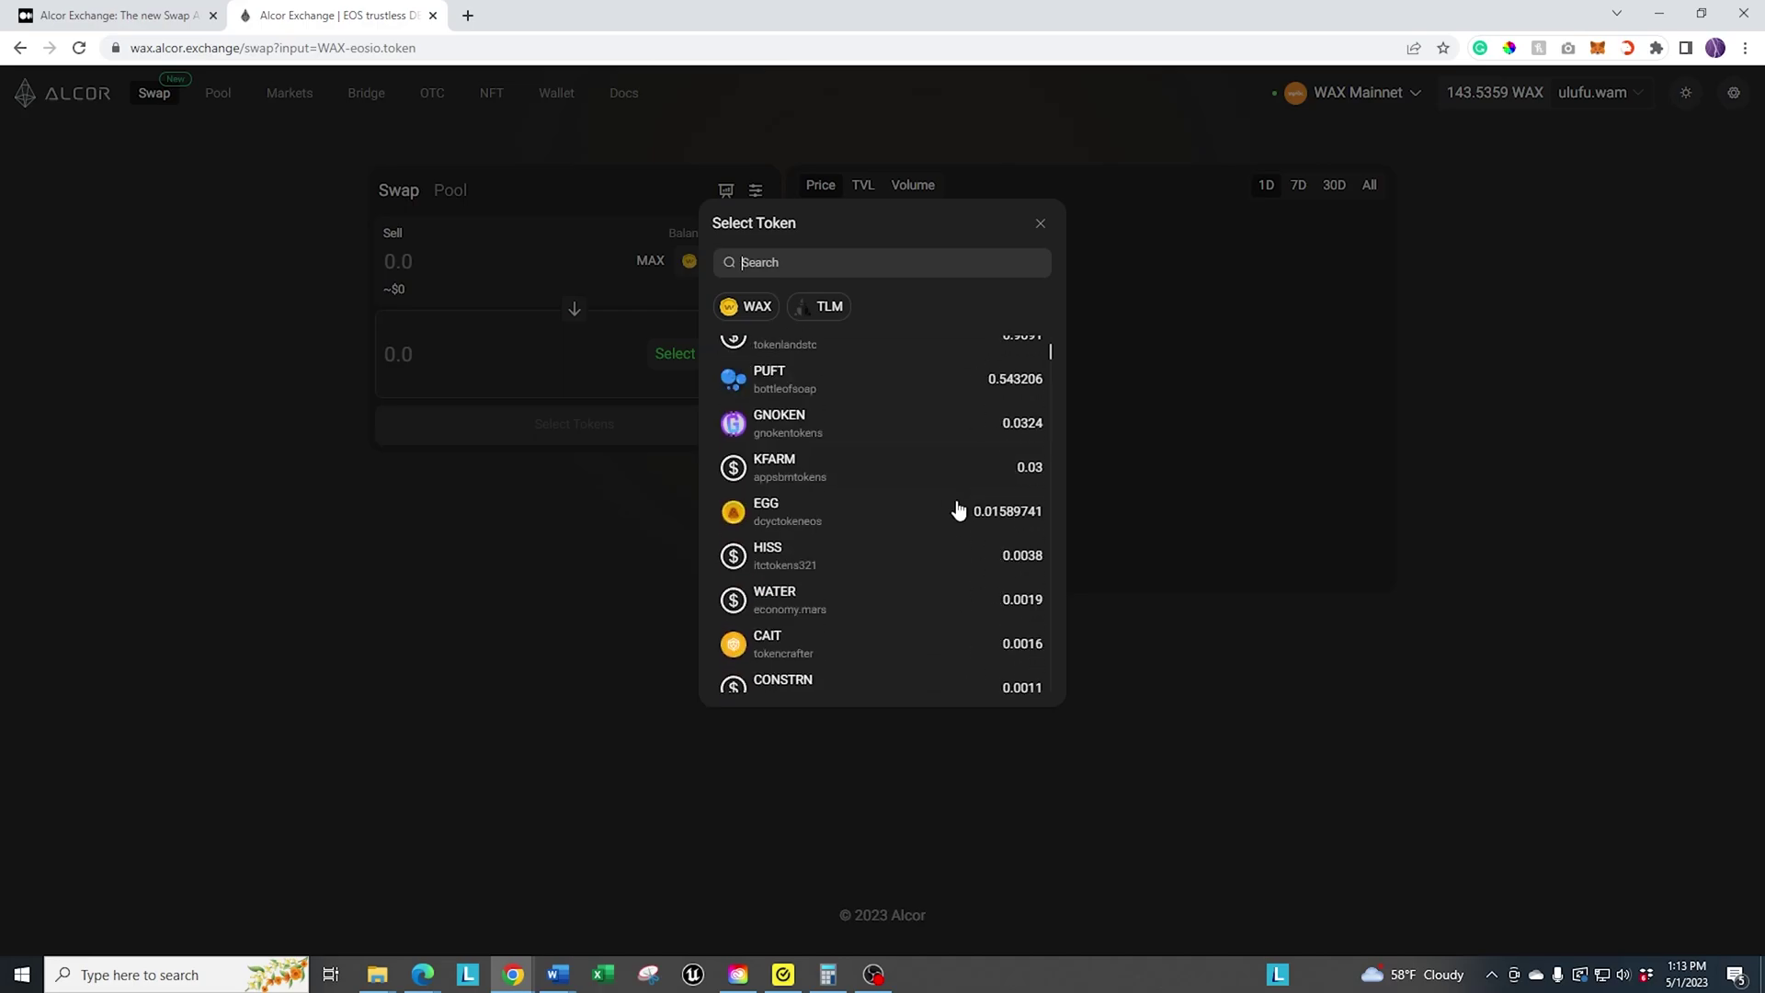
scroll(956, 512, "up", 6)
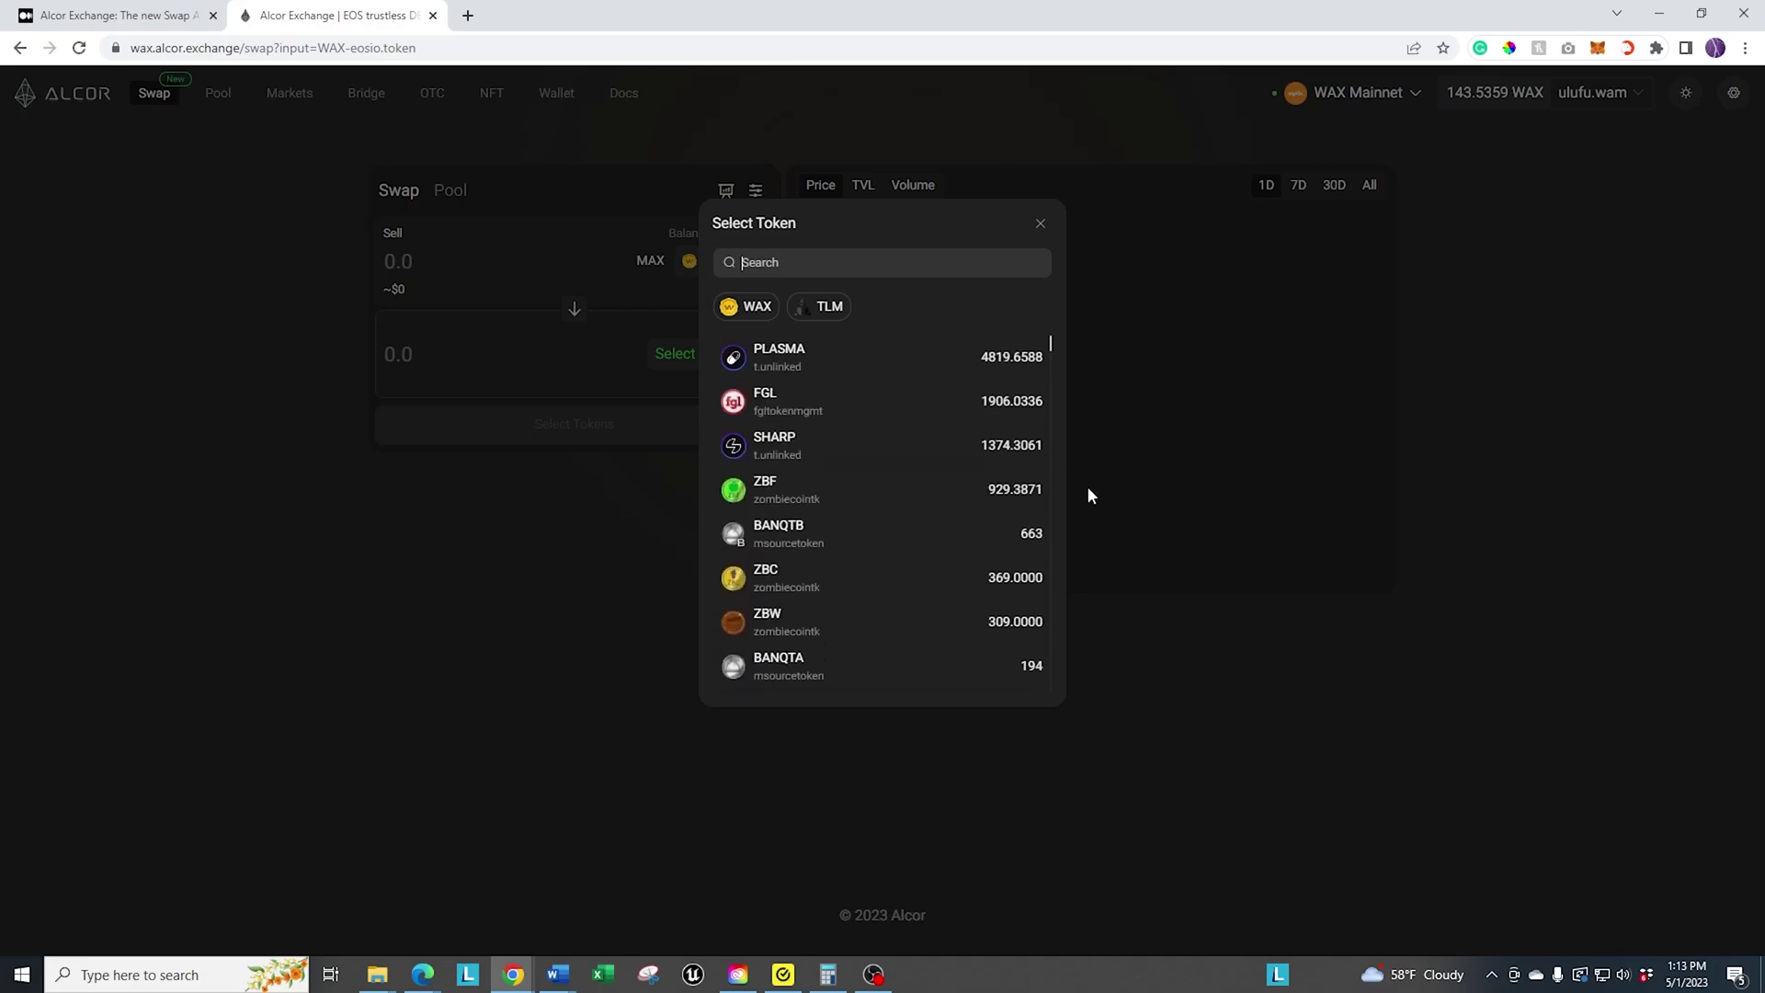
Step: Close the swap token list and go to Pool to check the remaining WAX/WOMBAT position
left_click(1041, 223)
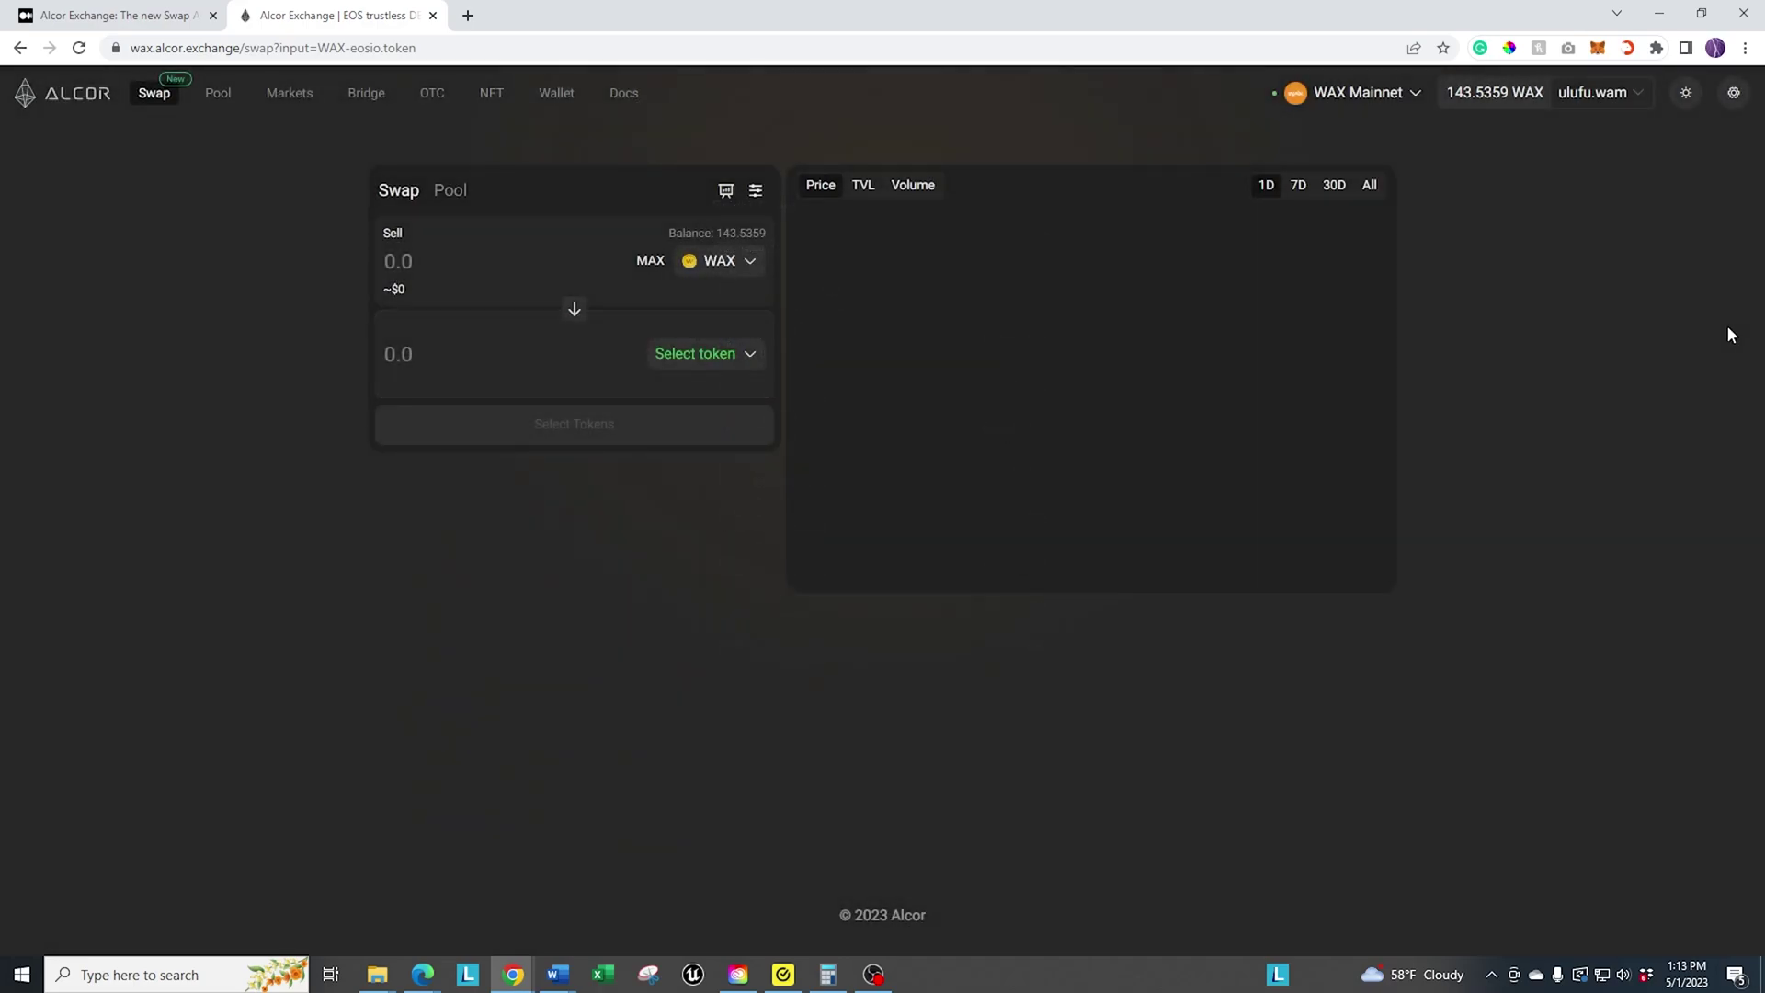
left_click(214, 93)
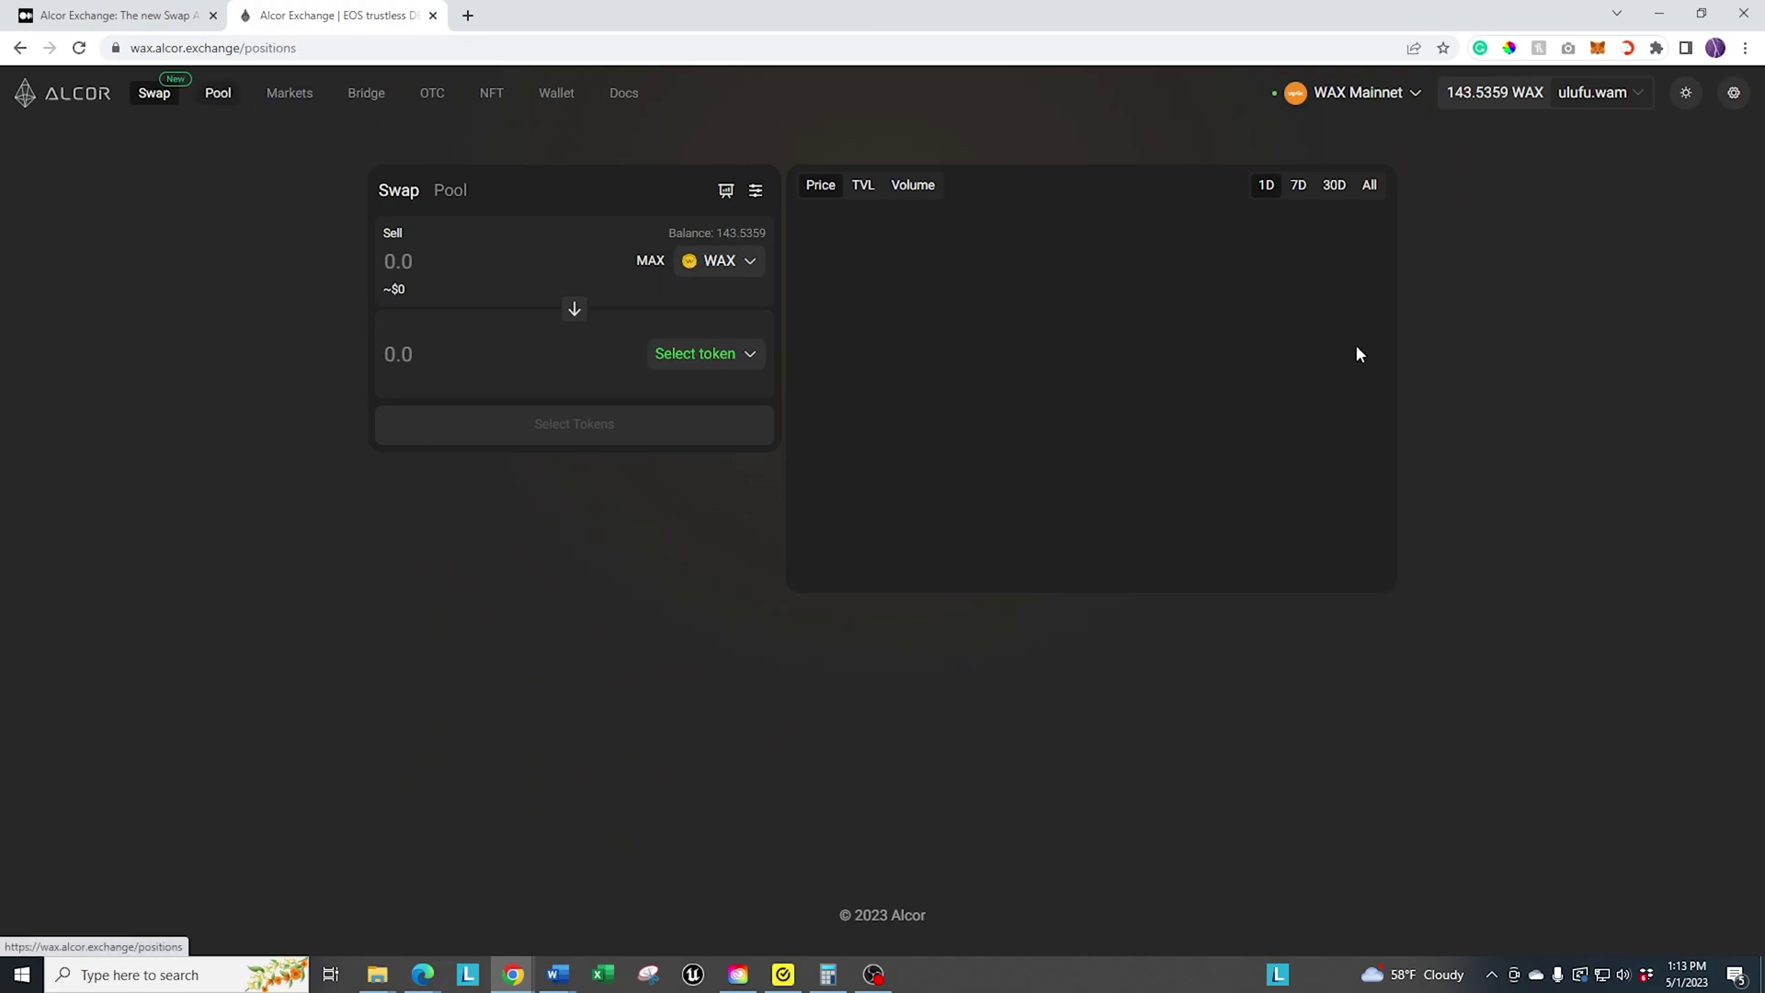